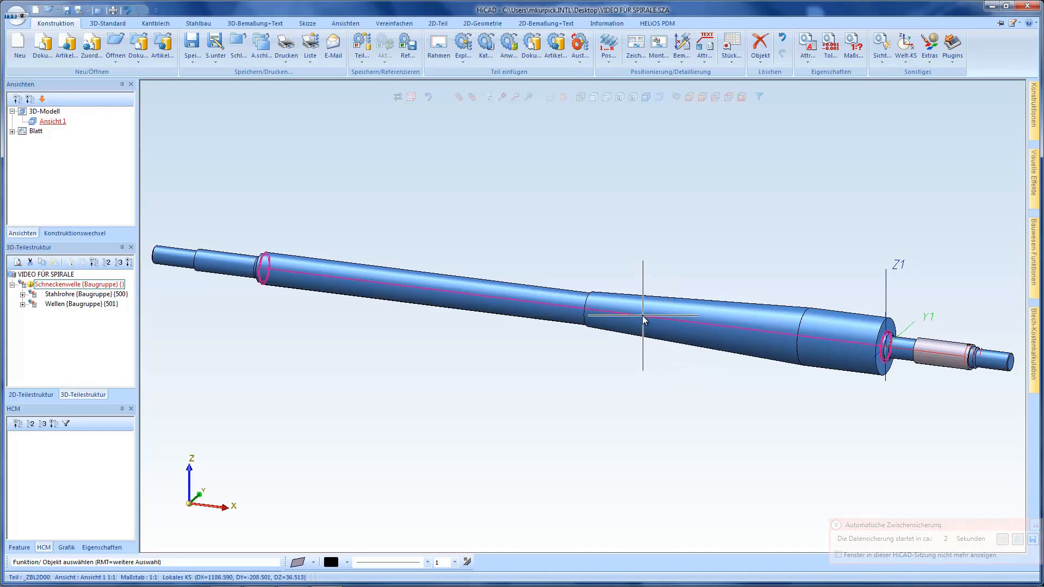
Create a new 3D sketch in the worm shaft model
middle_click_drag(644, 318, 738, 376)
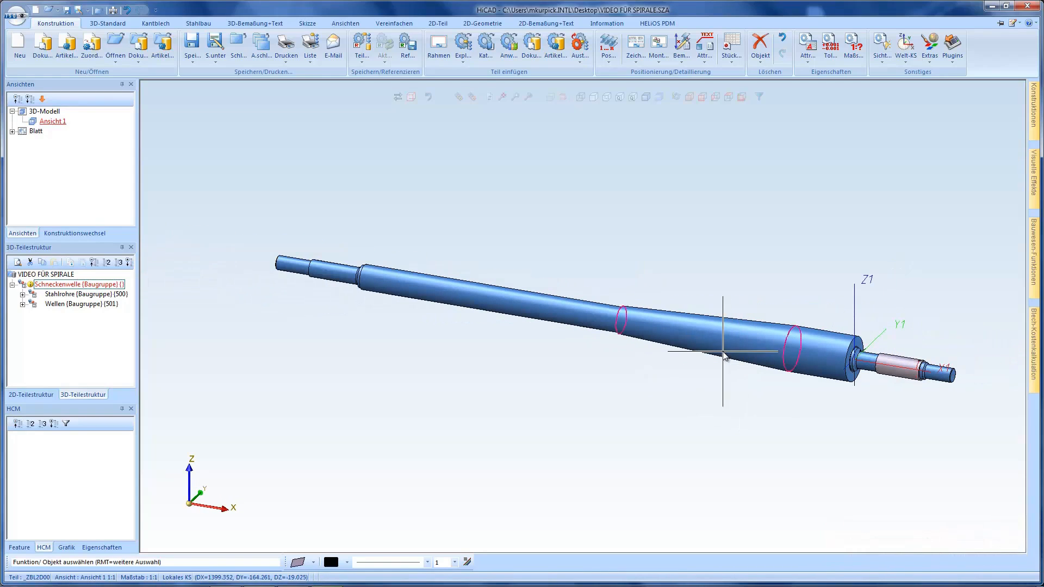
scroll(721, 349, "up", 1)
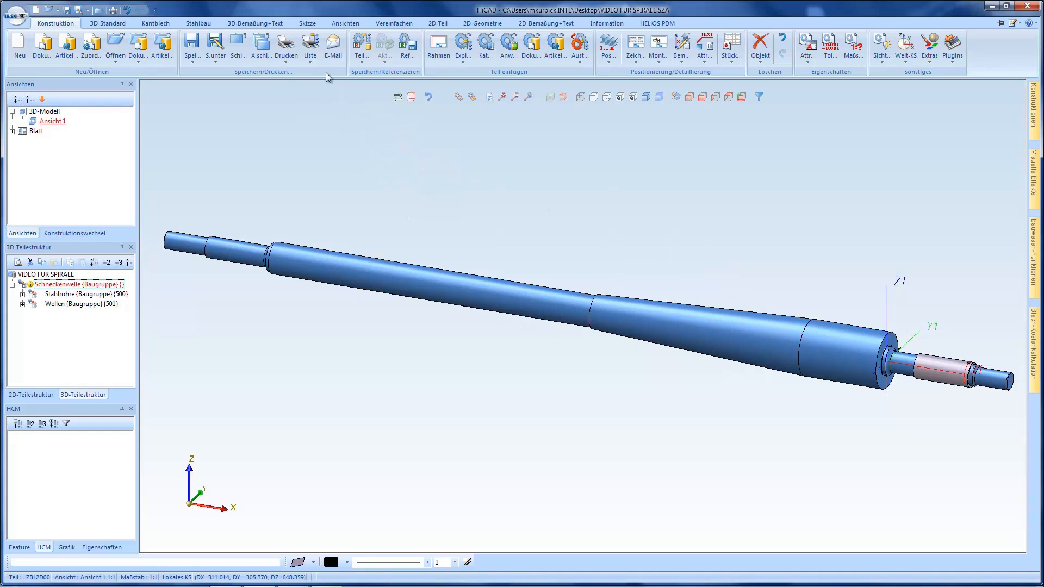
left_click(308, 24)
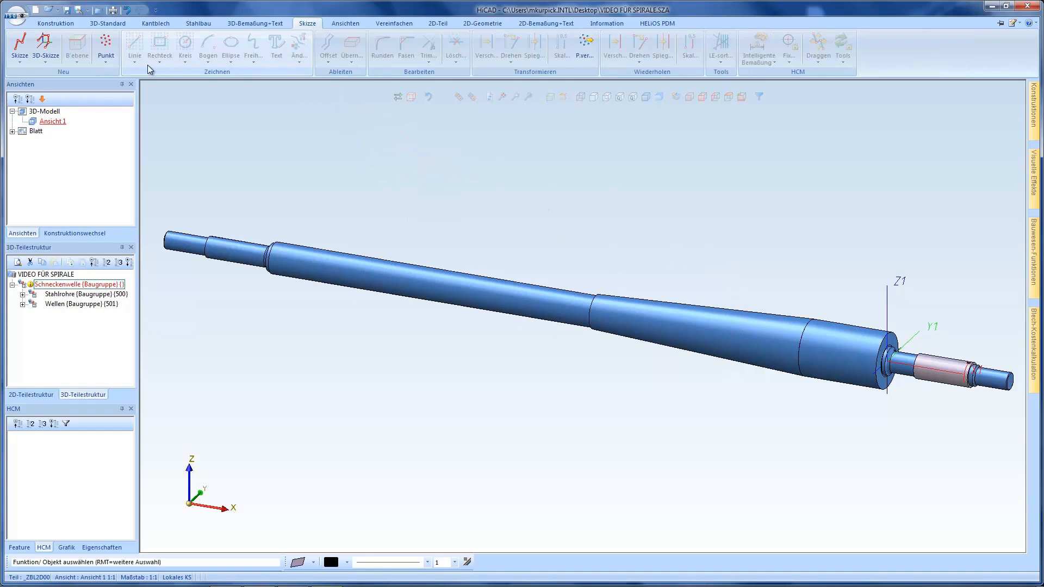
left_click(47, 48)
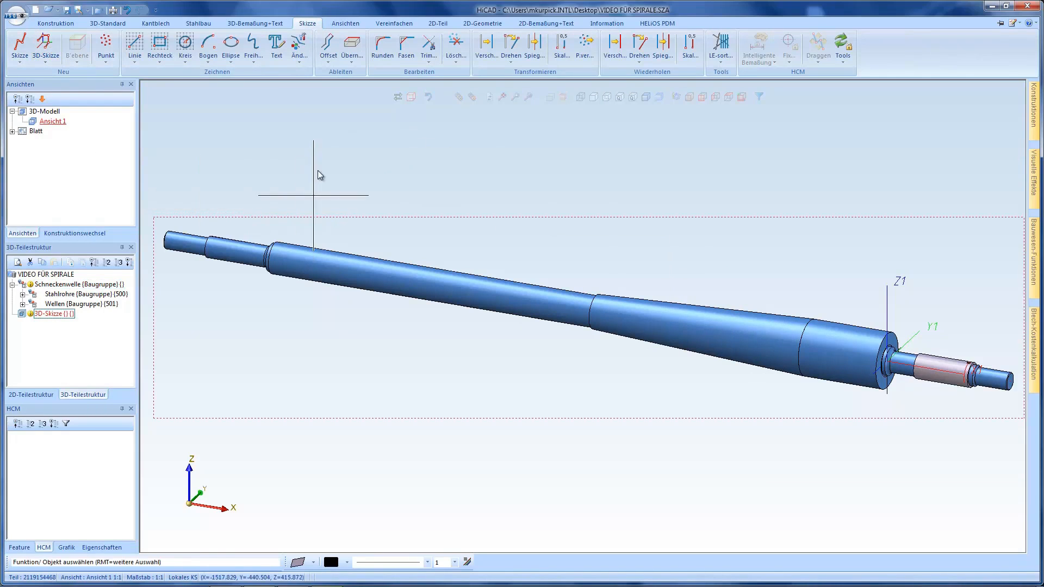
Start a spiral and define its axis between the end centre points of the long thin cylindrical shaft section
left_click(253, 56)
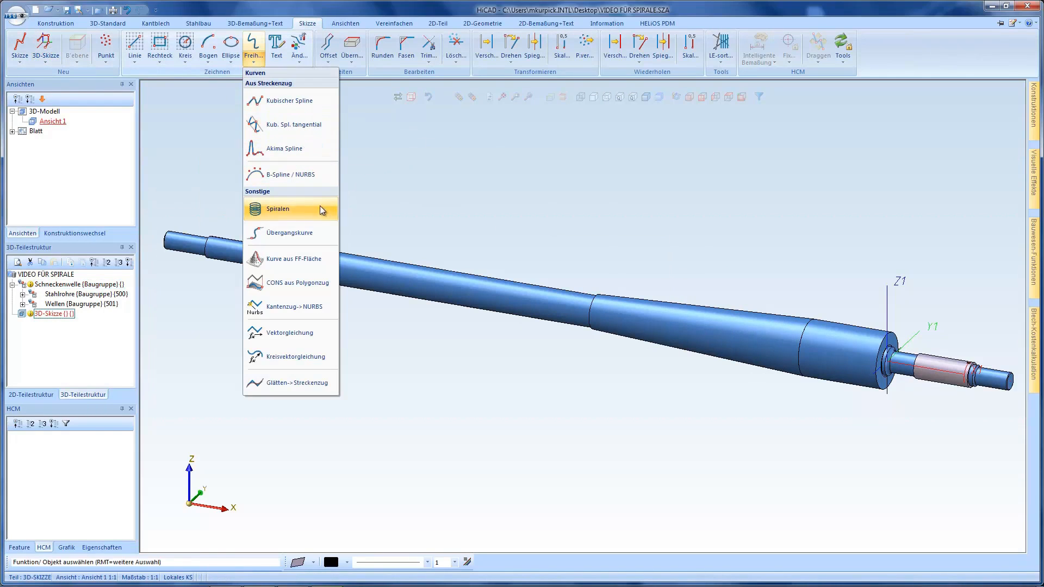
left_click(276, 212)
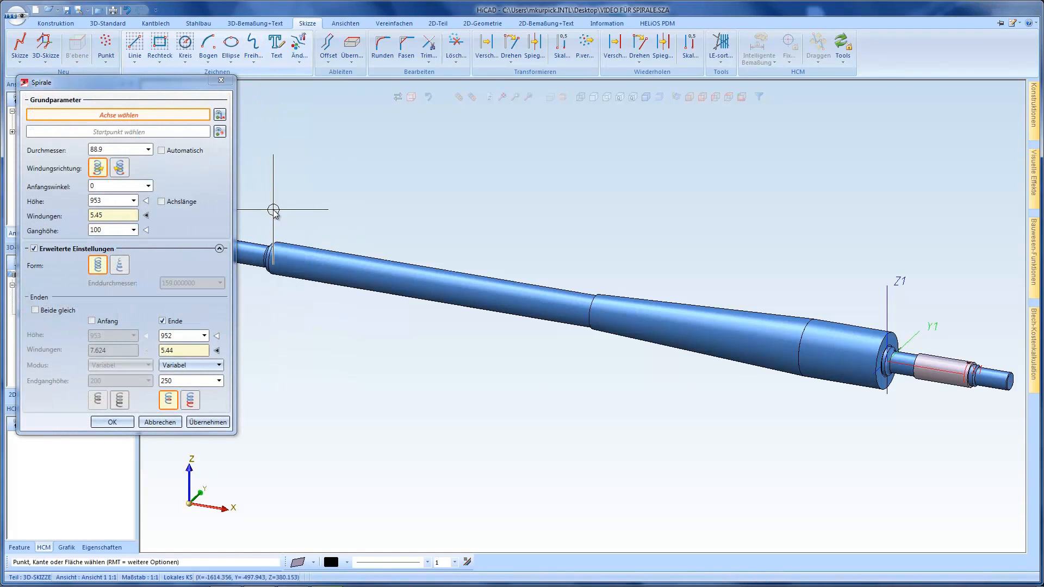
left_click_drag(160, 84, 188, 86)
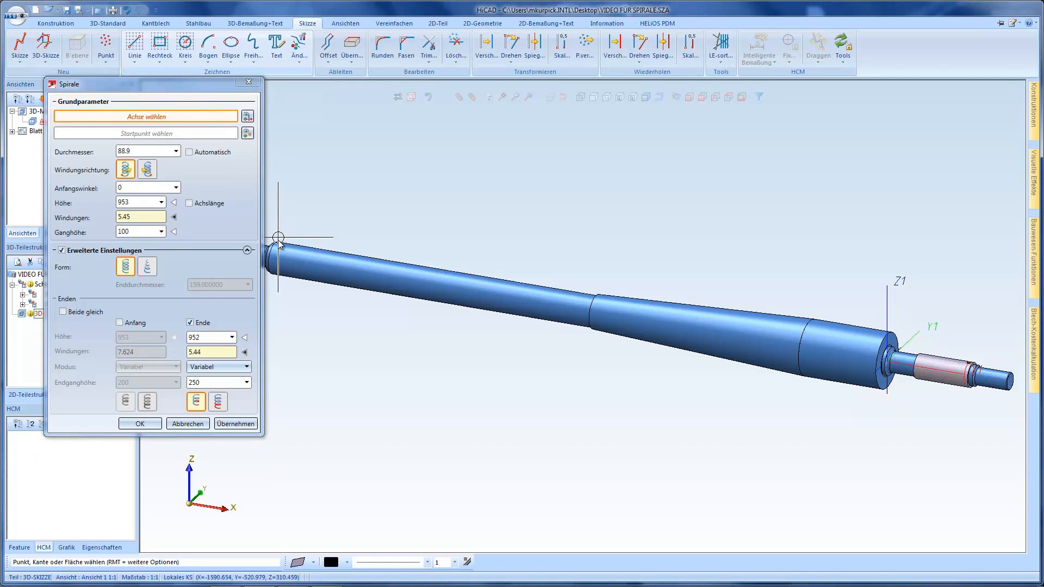
left_click(299, 258)
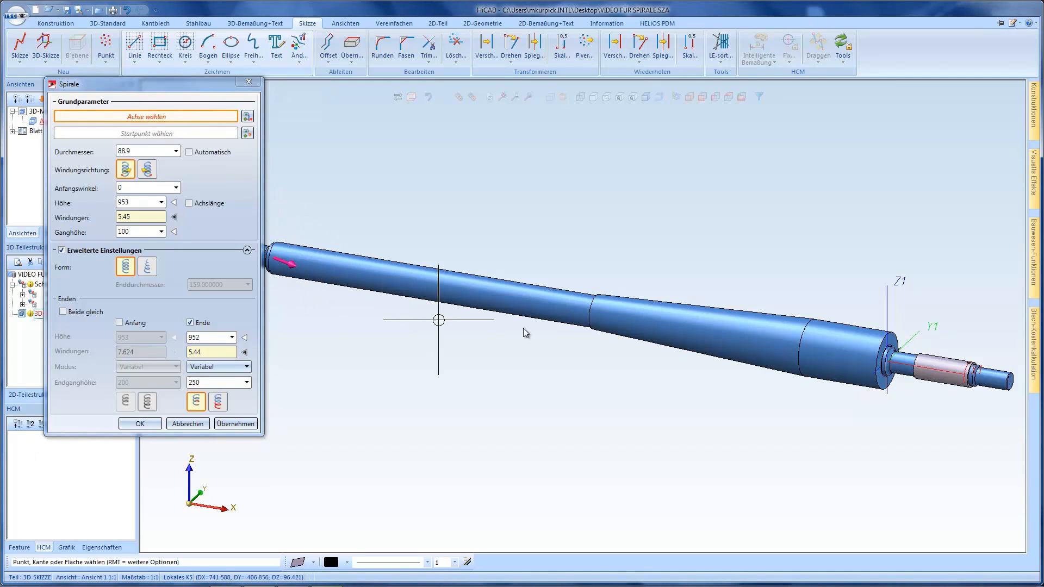
left_click(594, 314)
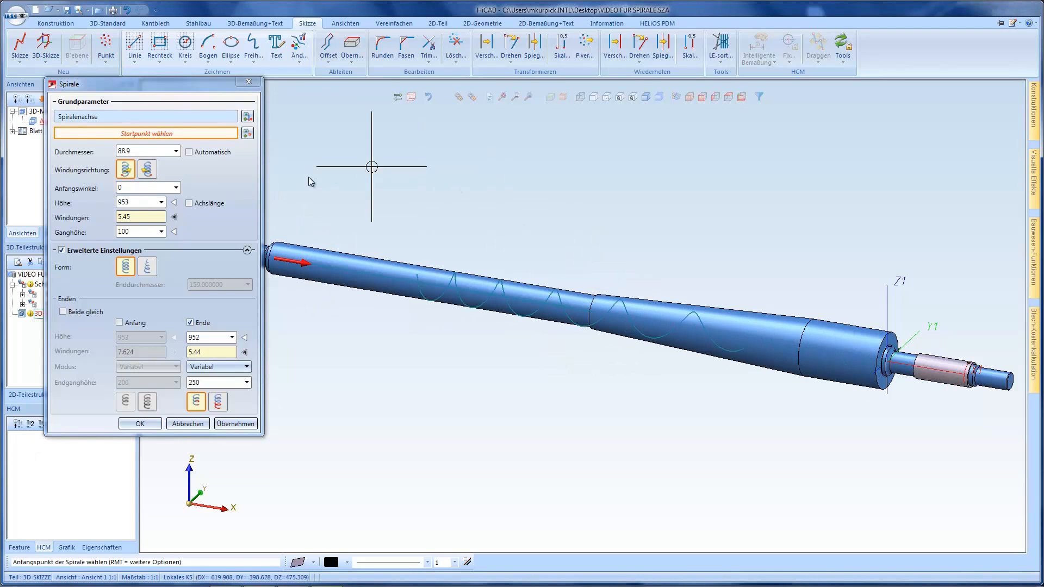
Set the spiral's start point on the upper quadrant point of the thin cylinder's outer starting edge
scroll(400, 221, "down", 2)
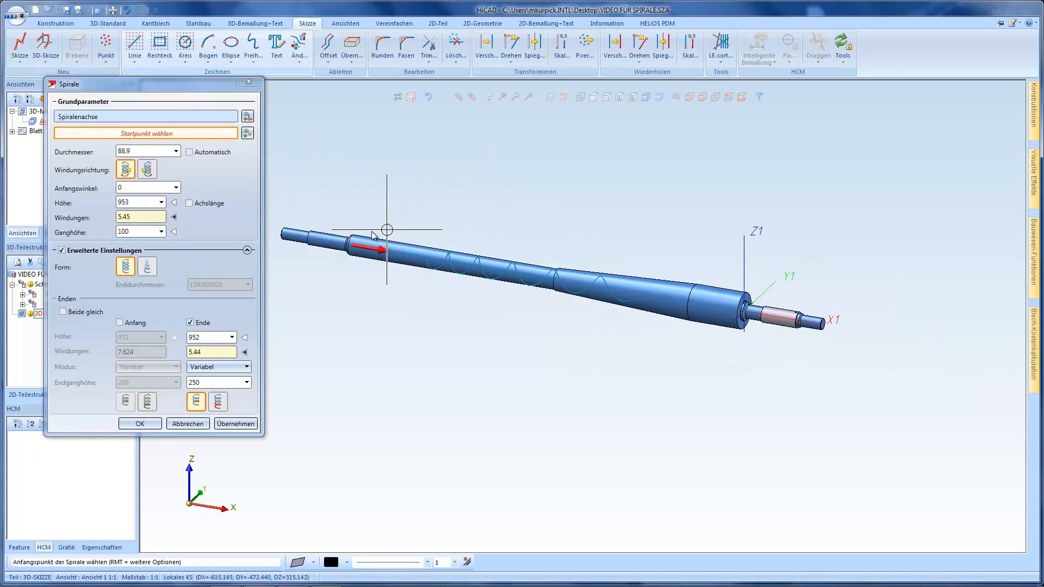
scroll(352, 240, "up", 3)
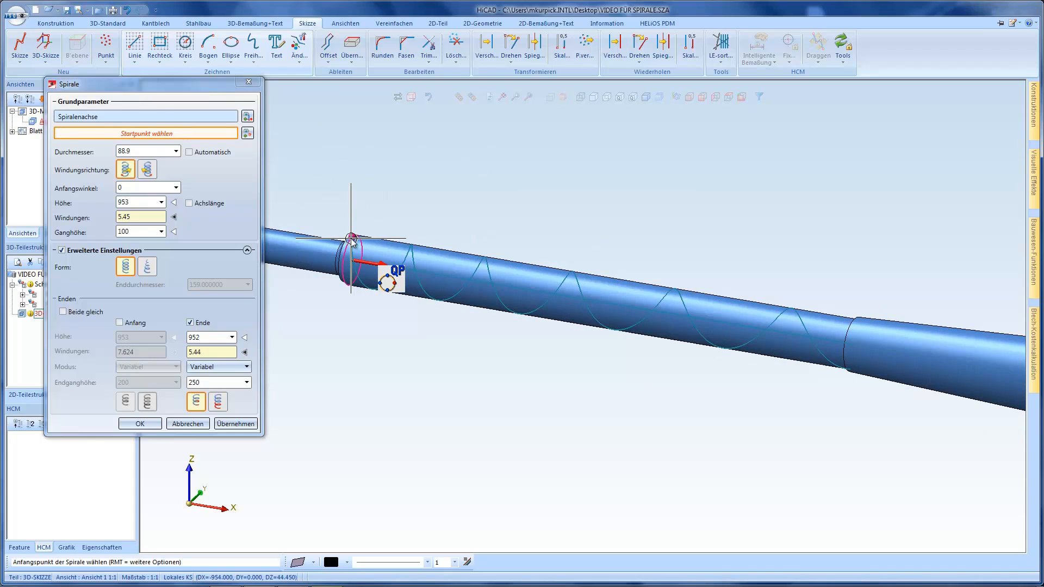
left_click(353, 241)
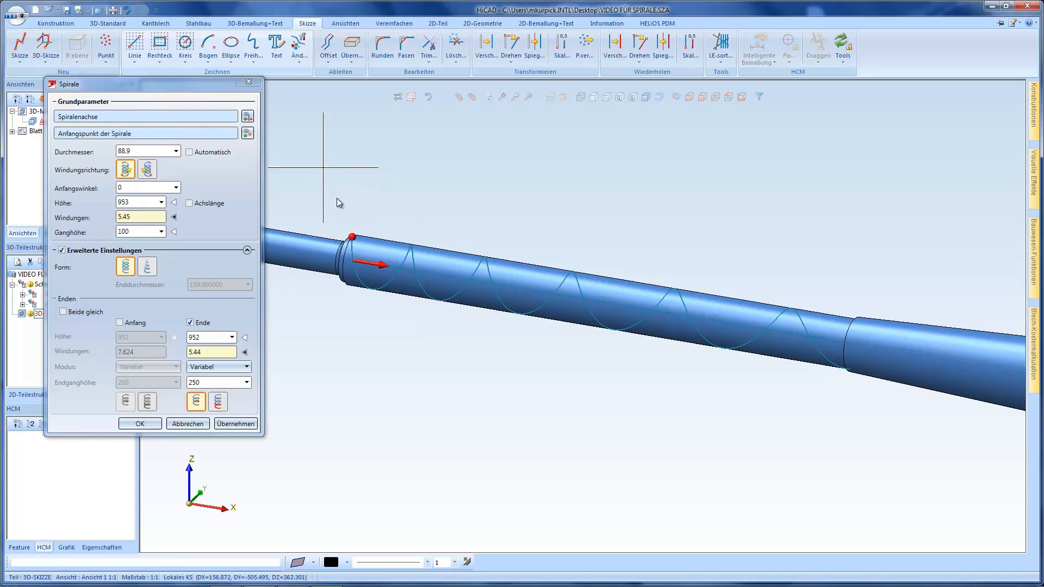
Preview the spiral in front view without its separate end settings, and re-enable those end settings
scroll(390, 203, "down", 2)
left_click(190, 323)
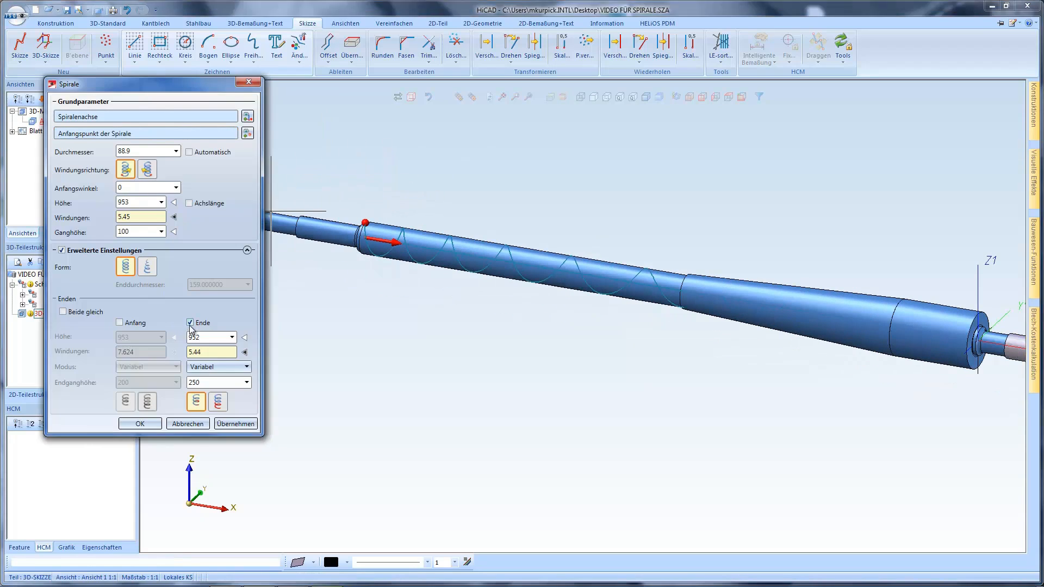
left_click(703, 97)
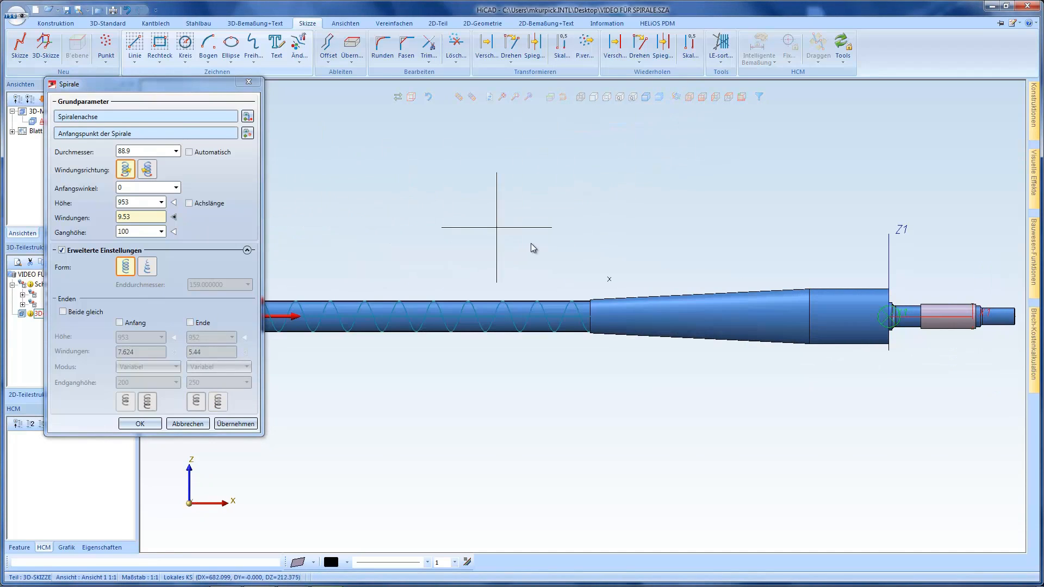
scroll(458, 296, "up", 2)
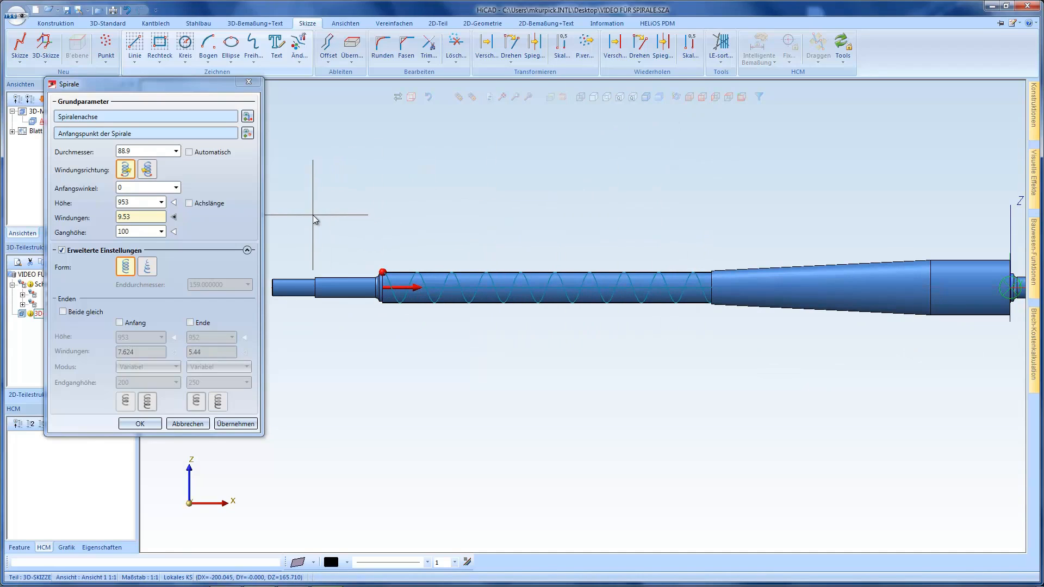
left_click(190, 322)
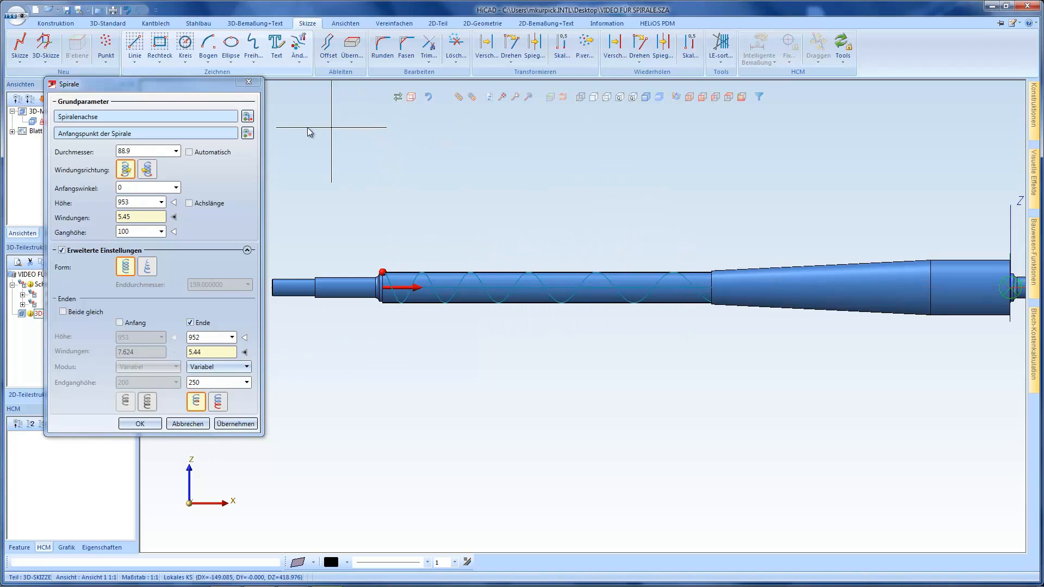
double_click(139, 153)
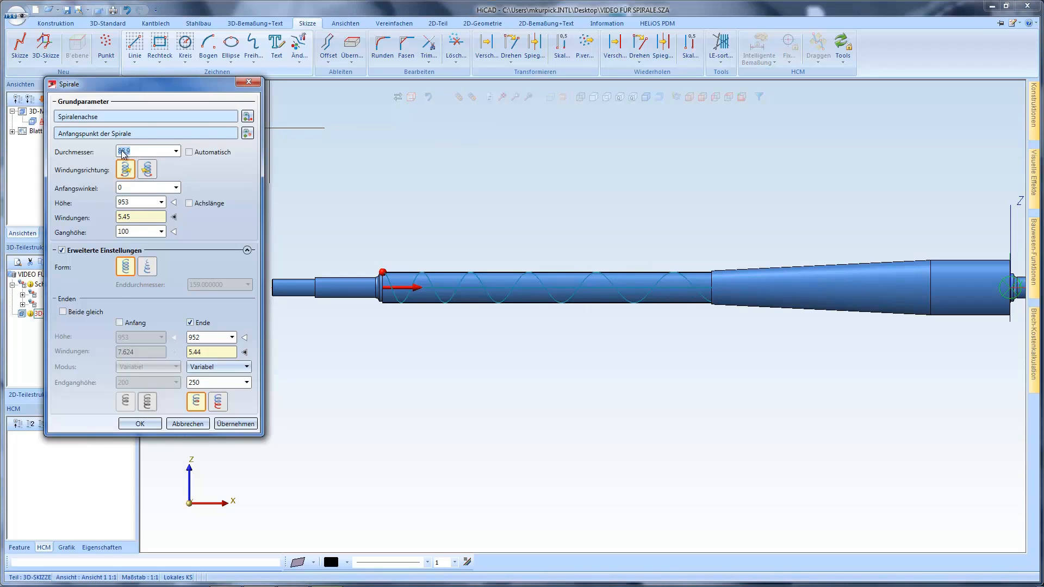
right_click(122, 152)
left_click(173, 235)
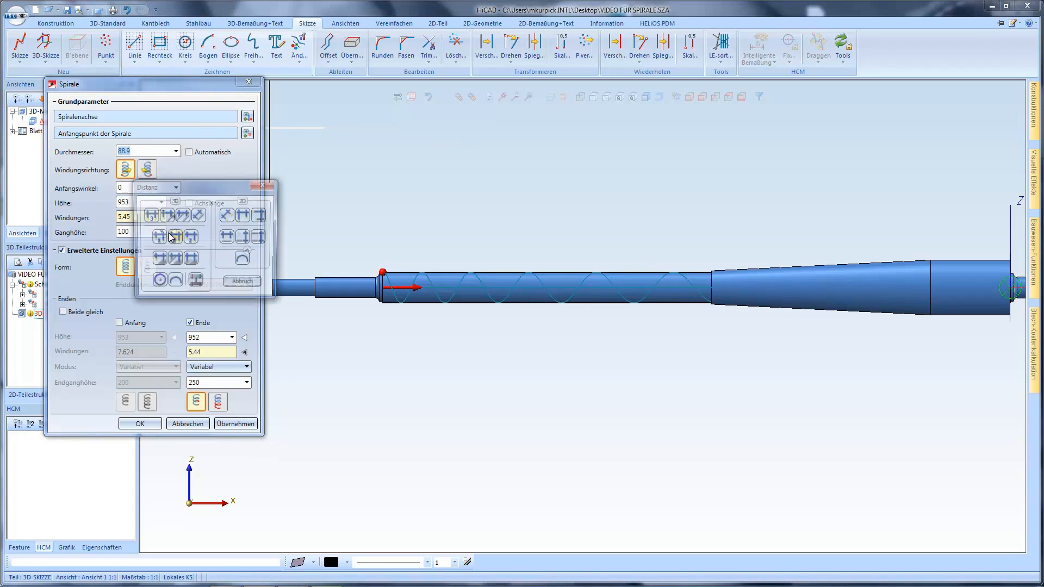
left_click(243, 285)
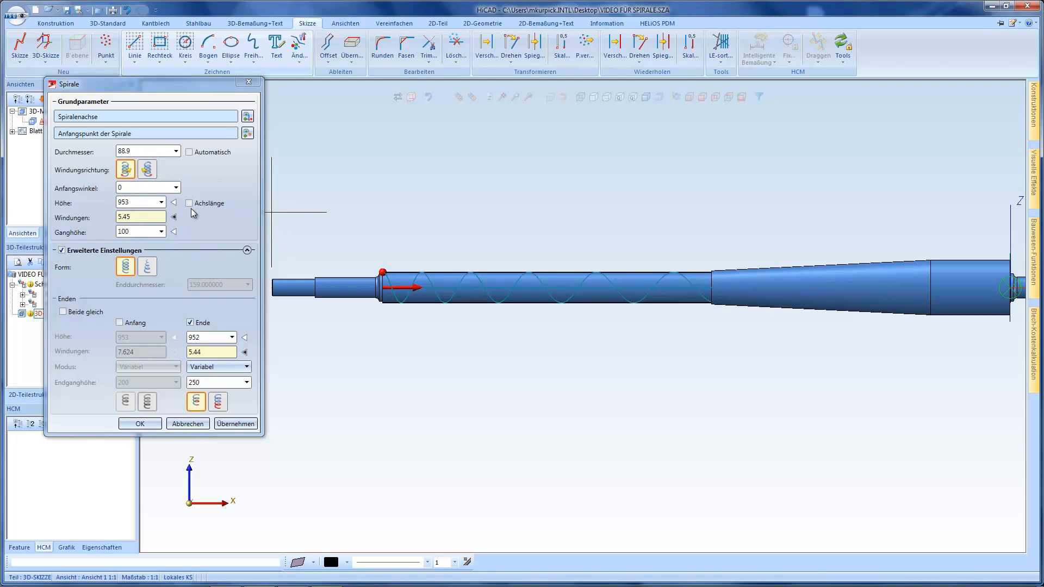
Create the spiral with diameter 88.9, height 953, pitch 100 and variable end pitch 250, with the number of turns calculated
left_click(174, 233)
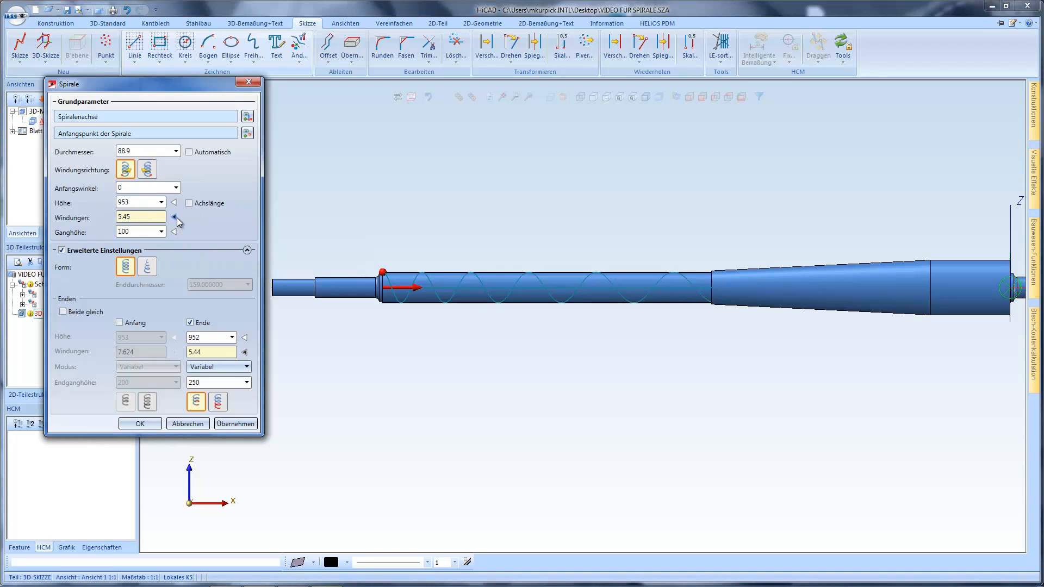
left_click(174, 232)
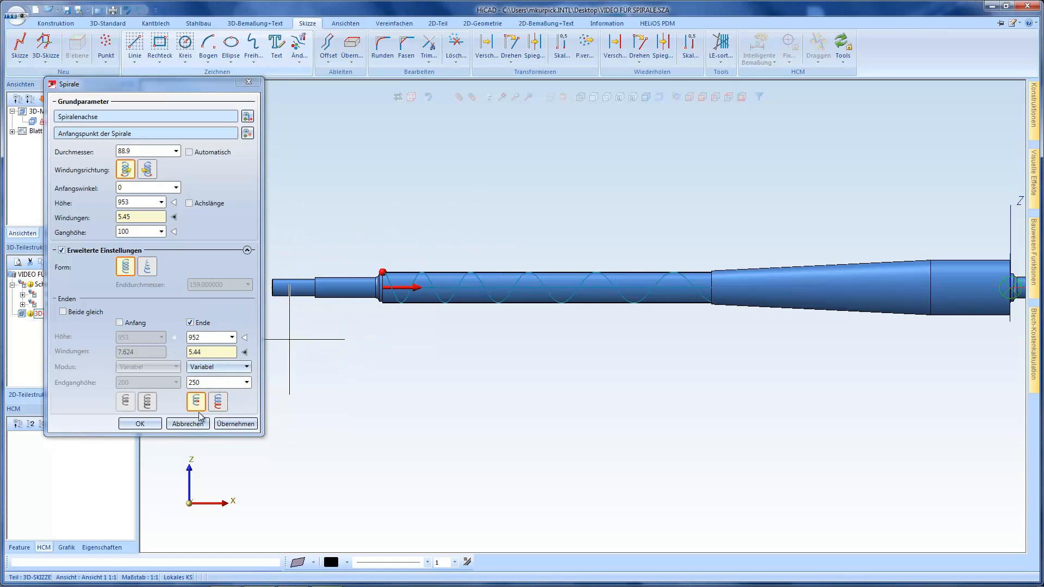
left_click(139, 423)
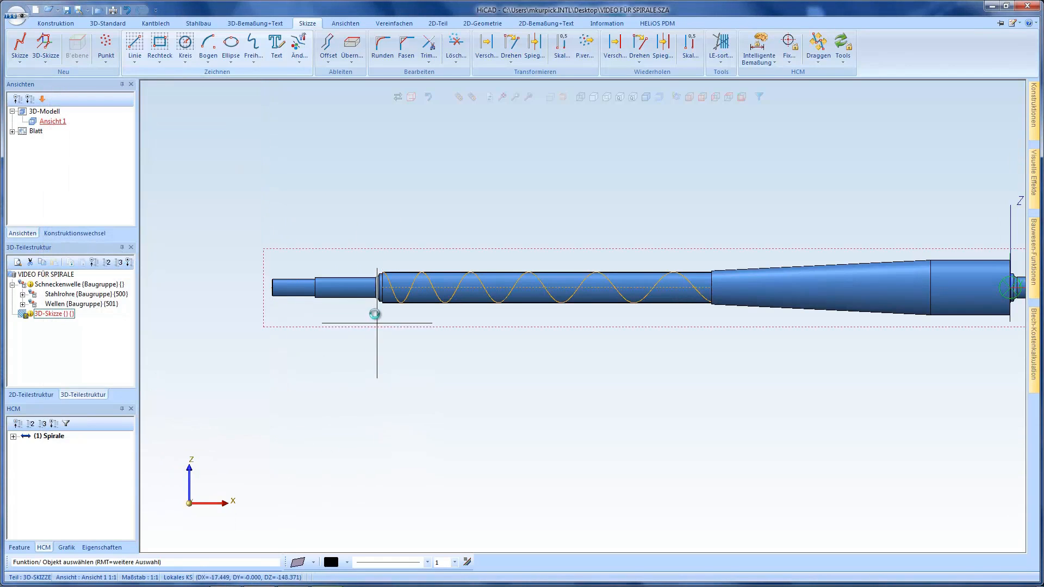
Reopen the parameters of the finished spiral and define its diameter with a new variable d
scroll(413, 288, "up", 2)
middle_click_drag(413, 291, 400, 298)
scroll(322, 374, "down", 1)
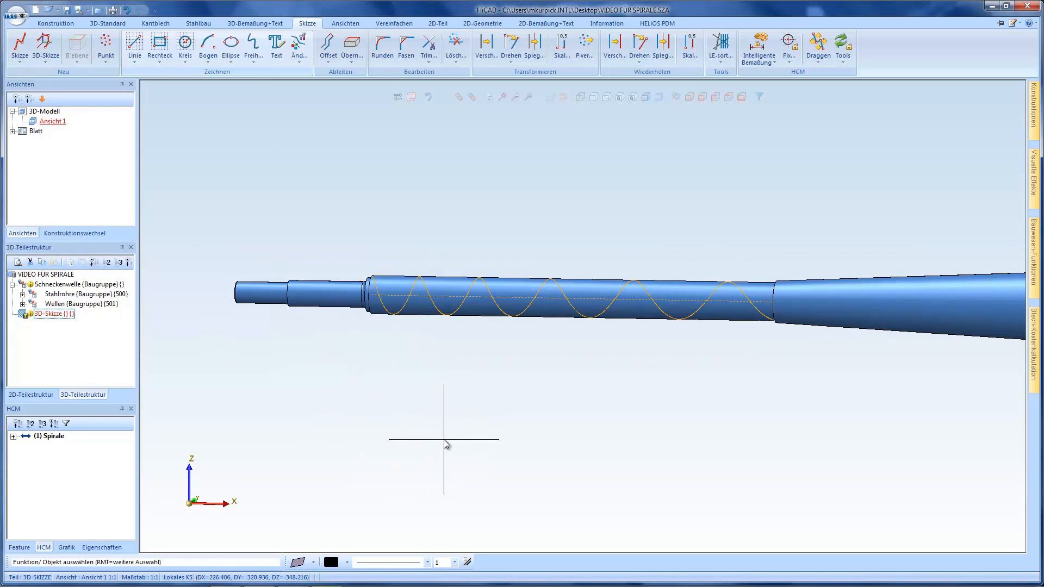
right_click(58, 439)
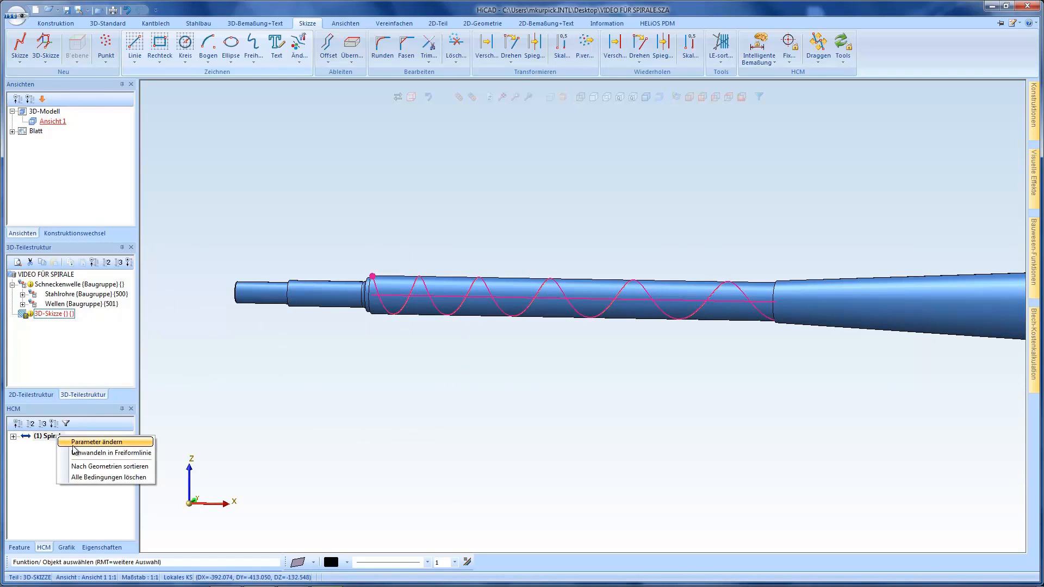
left_click(77, 443)
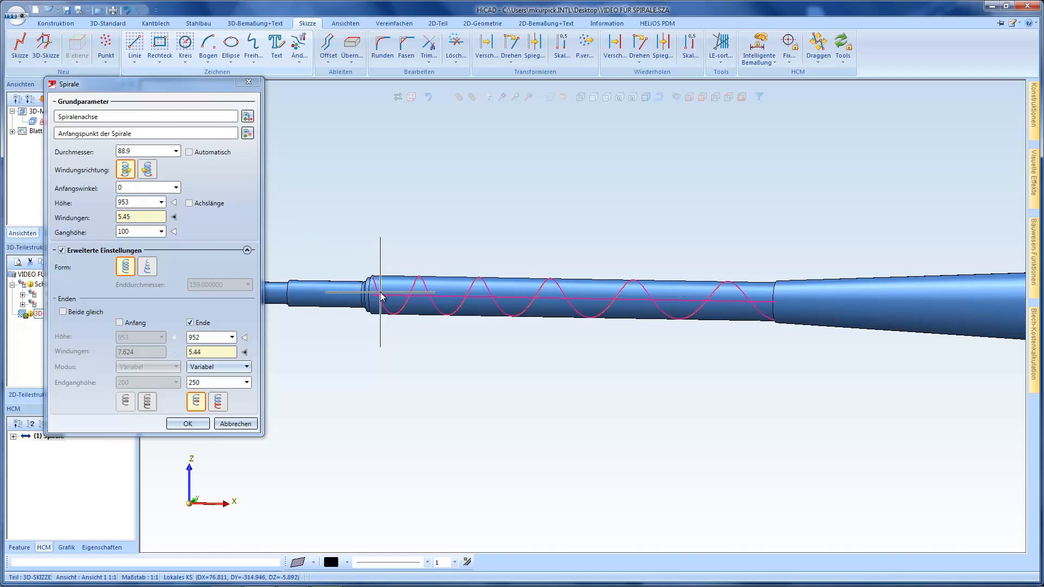
left_click(135, 152)
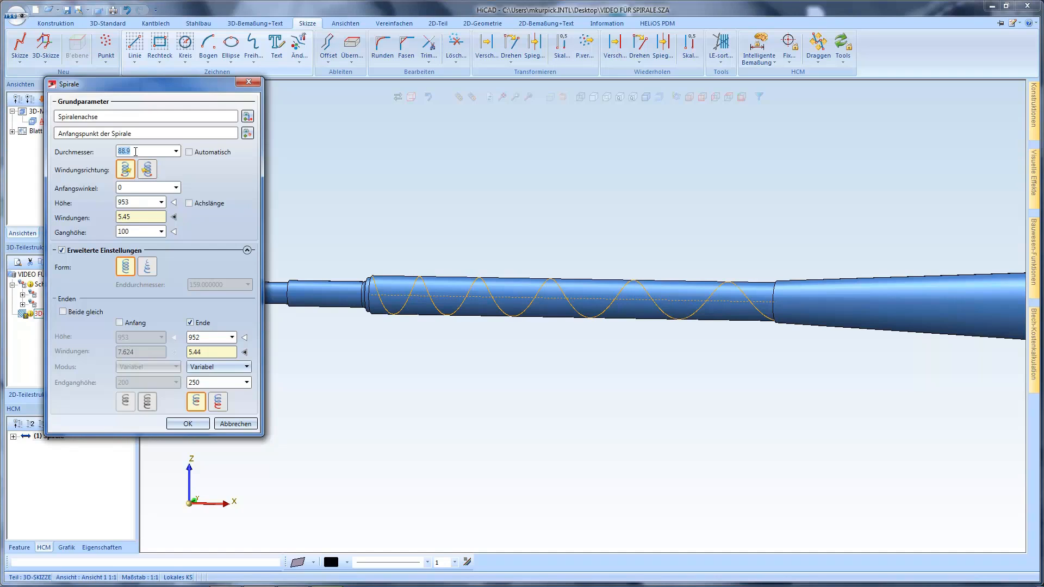
type("d")
key("Return")
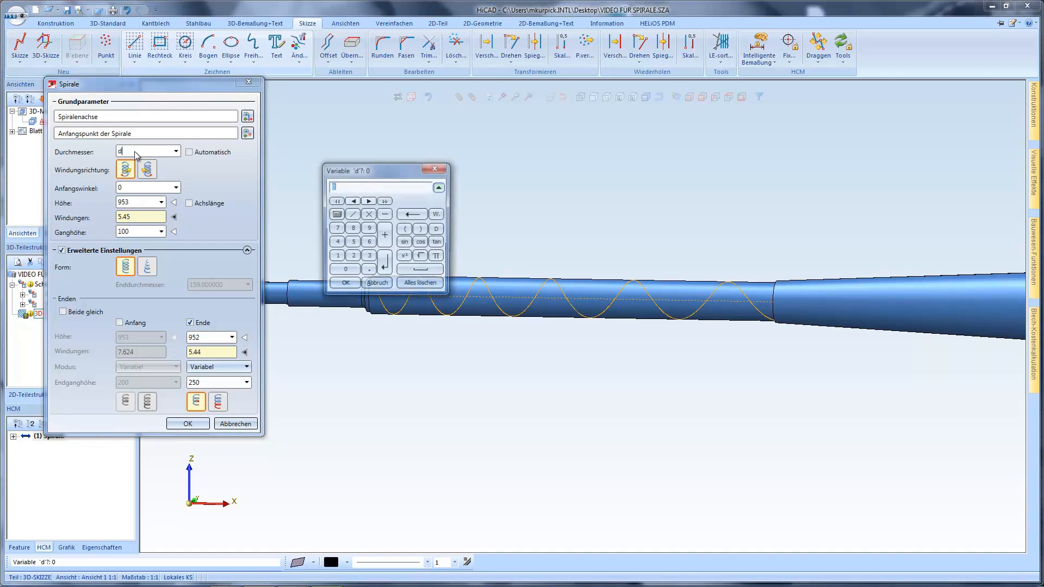
type("88,9")
key("Return")
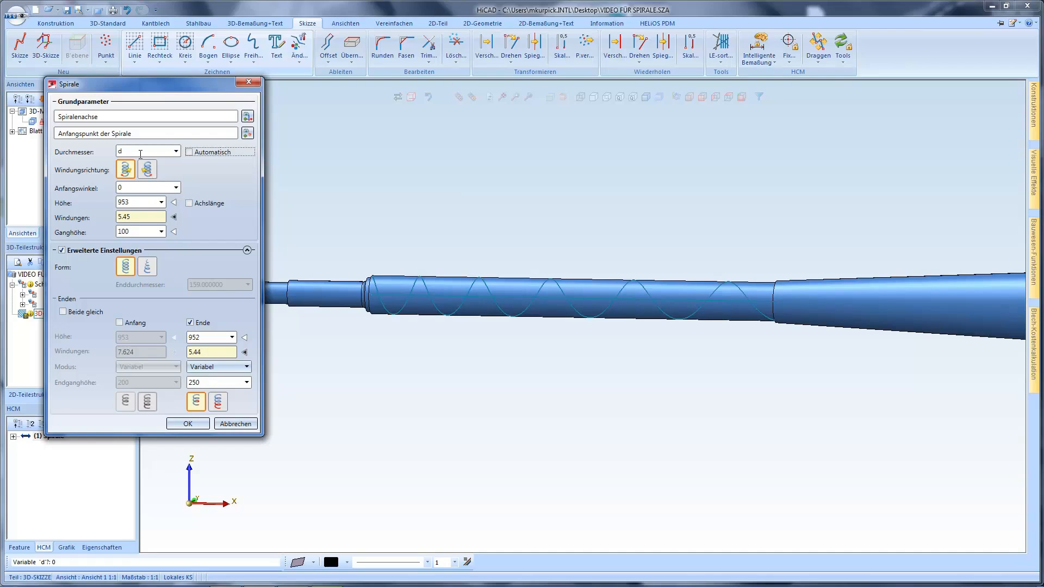
Define the spiral's height with a new variable h and give it the value 953
left_click(137, 202)
type("h")
key("Return")
type("953")
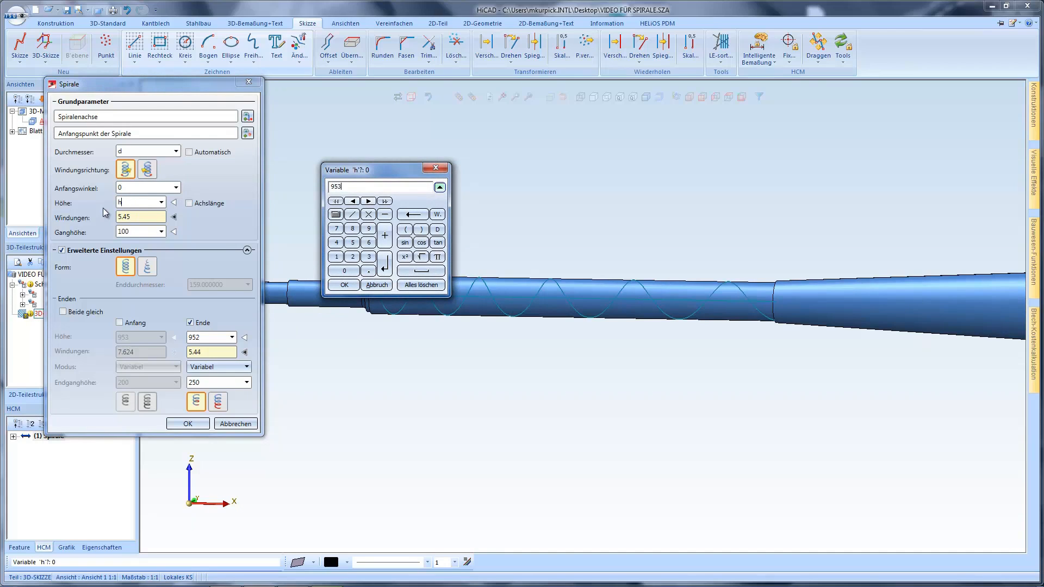
key("Return")
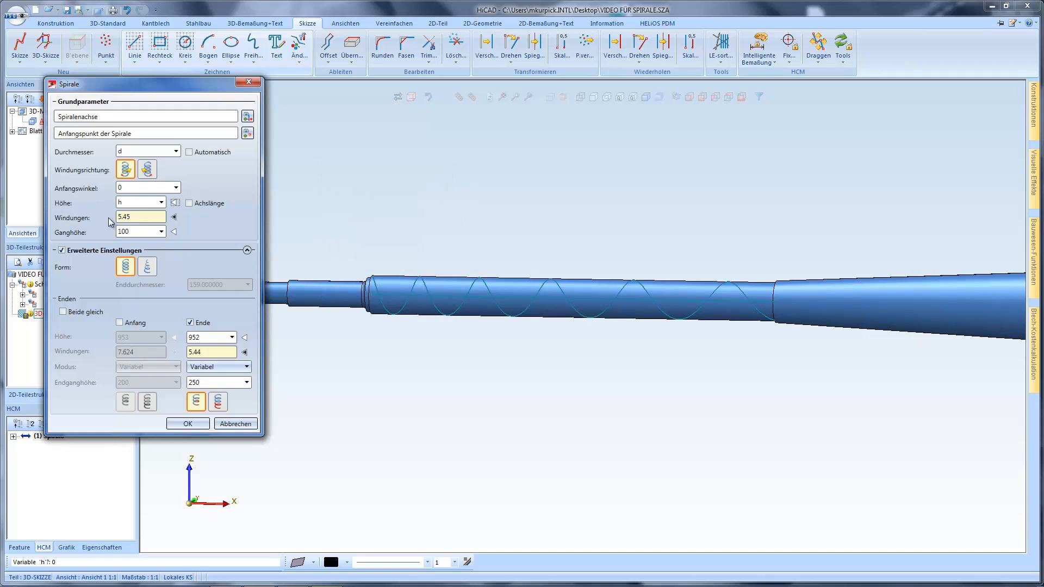
Define the spiral's pitch with a new variable gh and give it the value 100
double_click(123, 232)
type("gh")
key("Return")
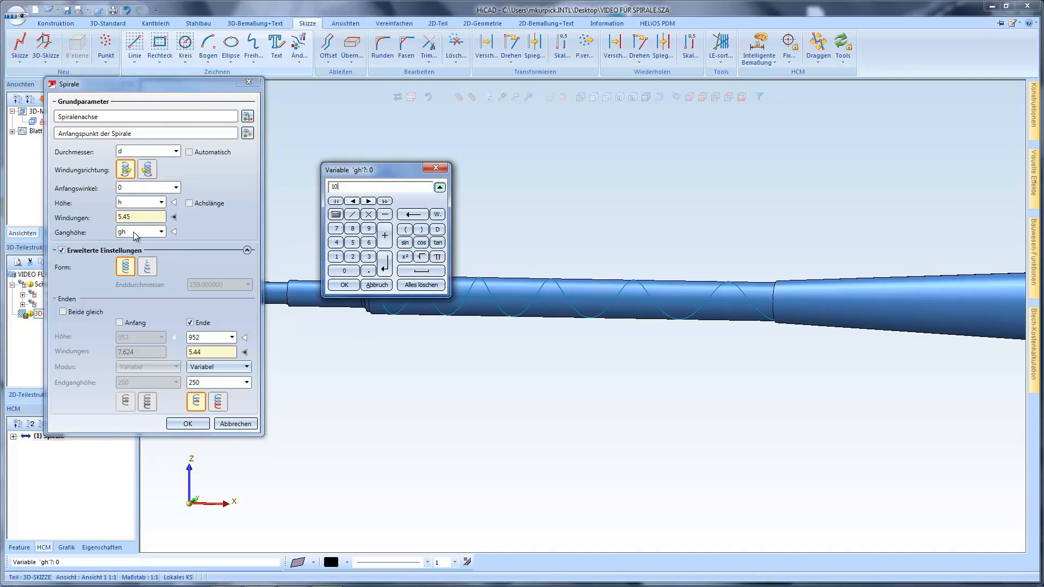
type("100")
key("Return")
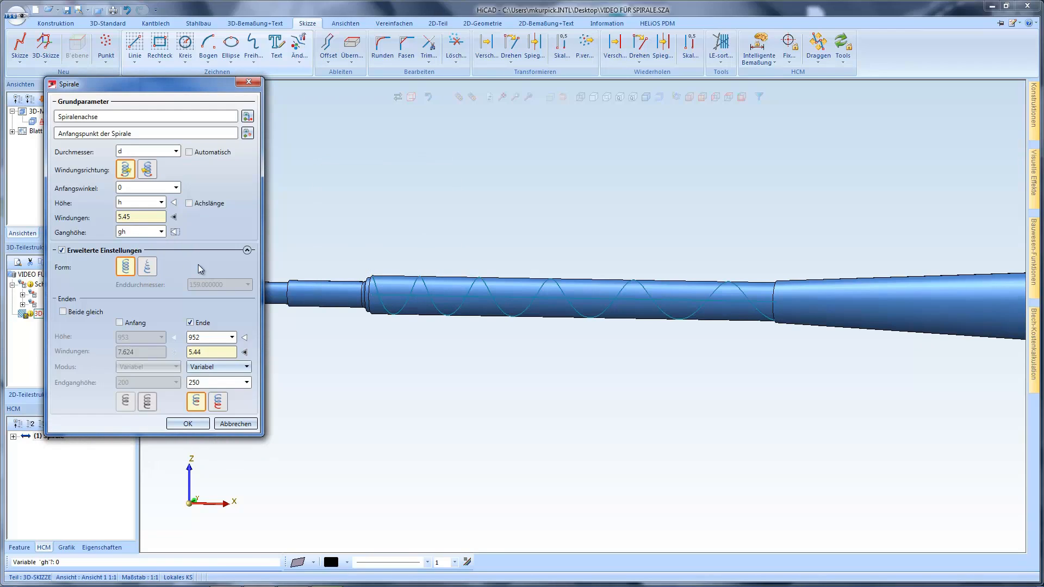
Define the spiral's end pitch with a new variable ghe and give it the value 250
double_click(207, 383)
key("Return")
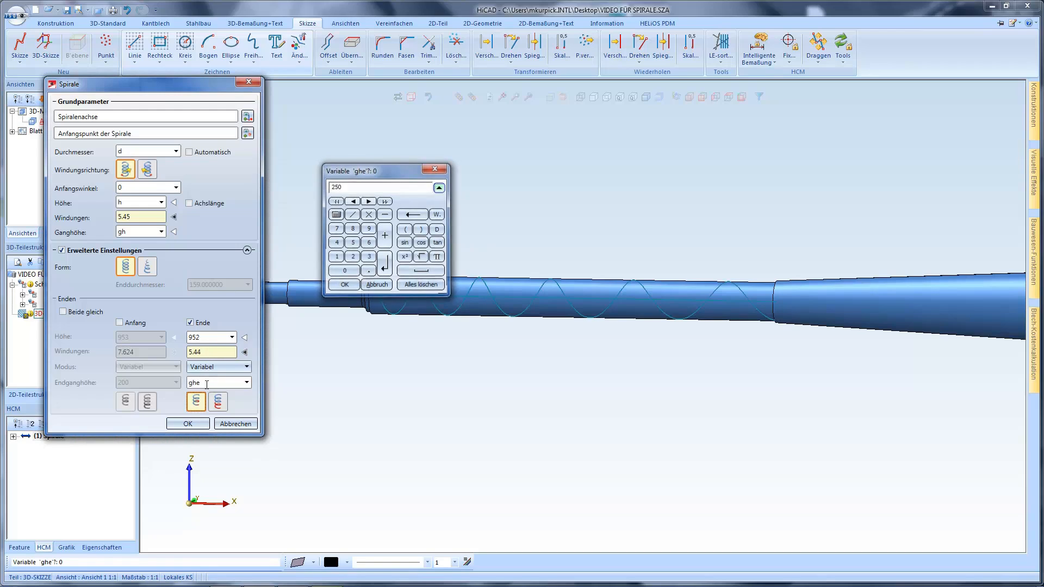
key("Return")
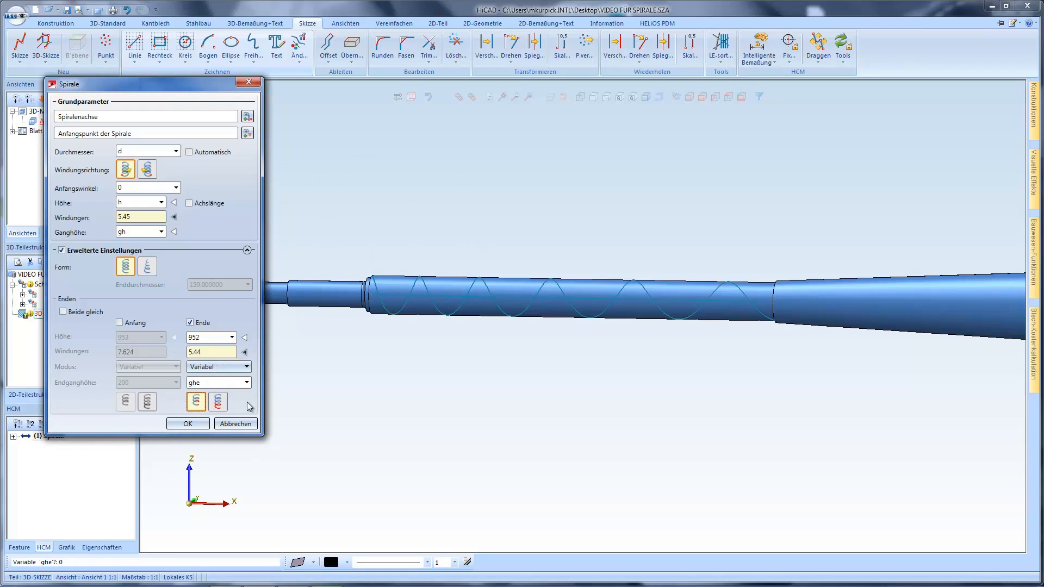
Confirm the spiral parameters and start a polyline sweep (Kantenzugsweep) from the 3D sketch with the spiral as guide line
left_click(188, 424)
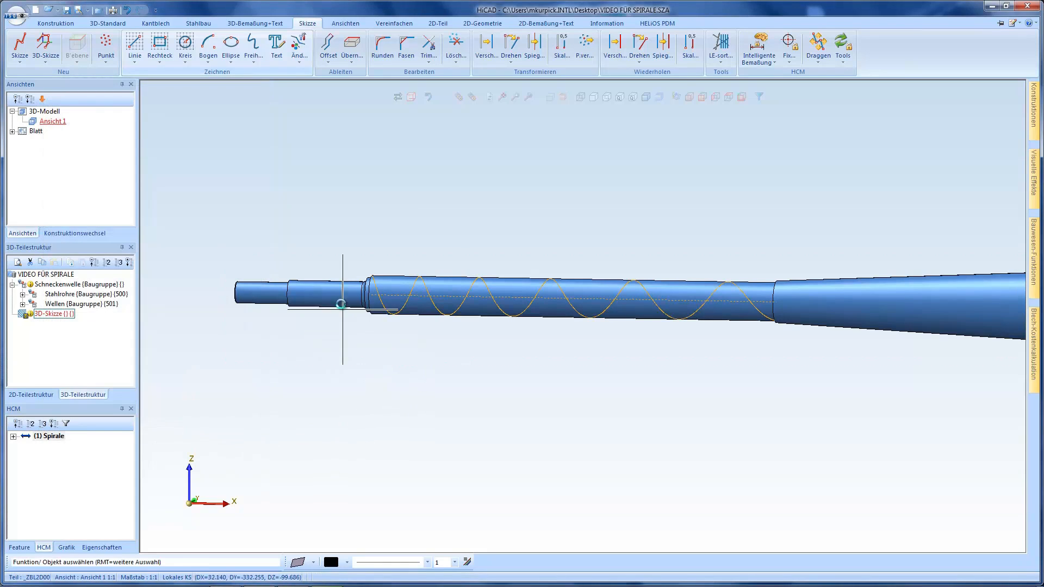
right_click(428, 300)
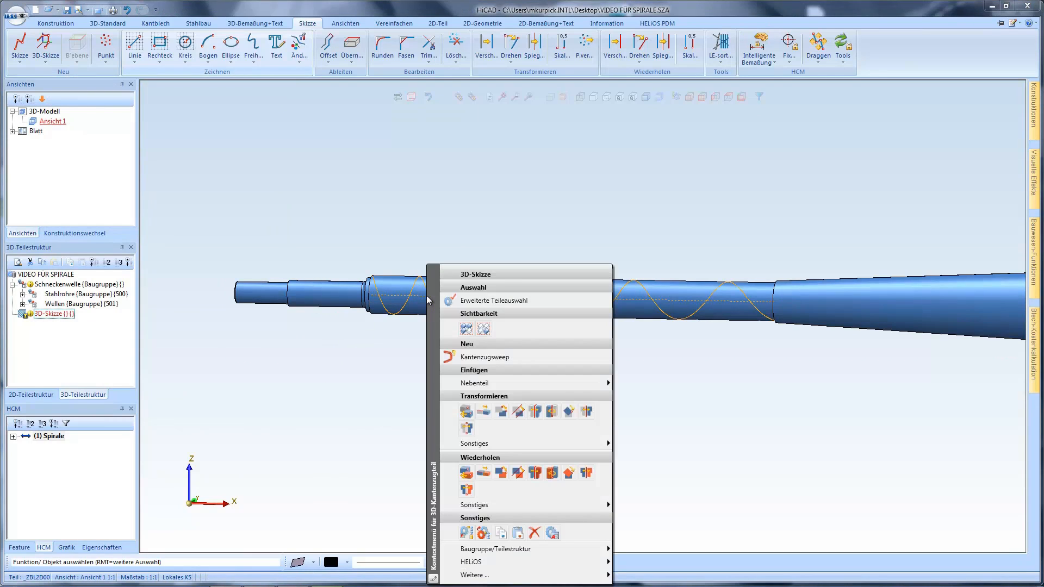
left_click(491, 359)
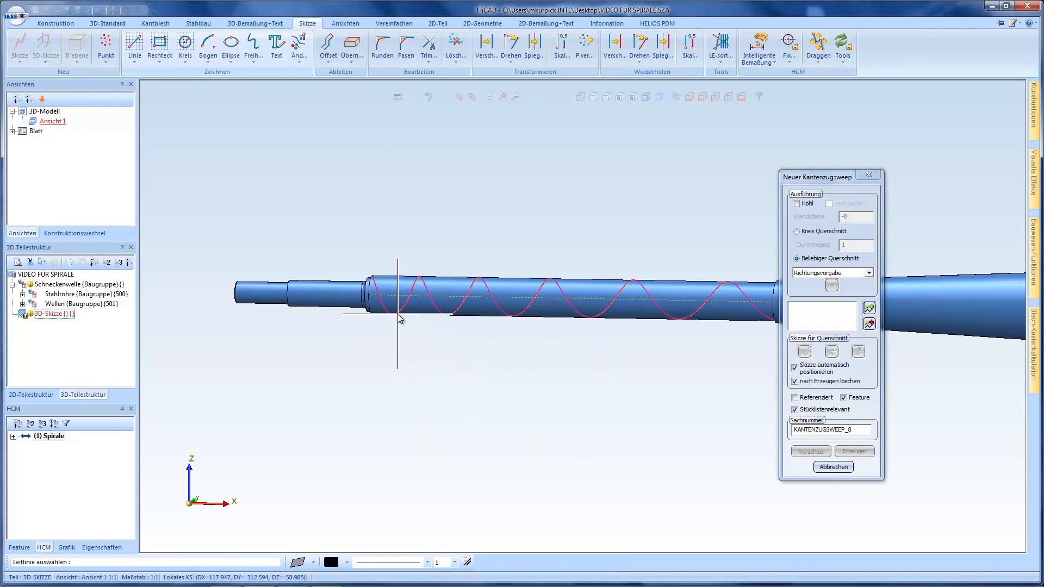
left_click(400, 319)
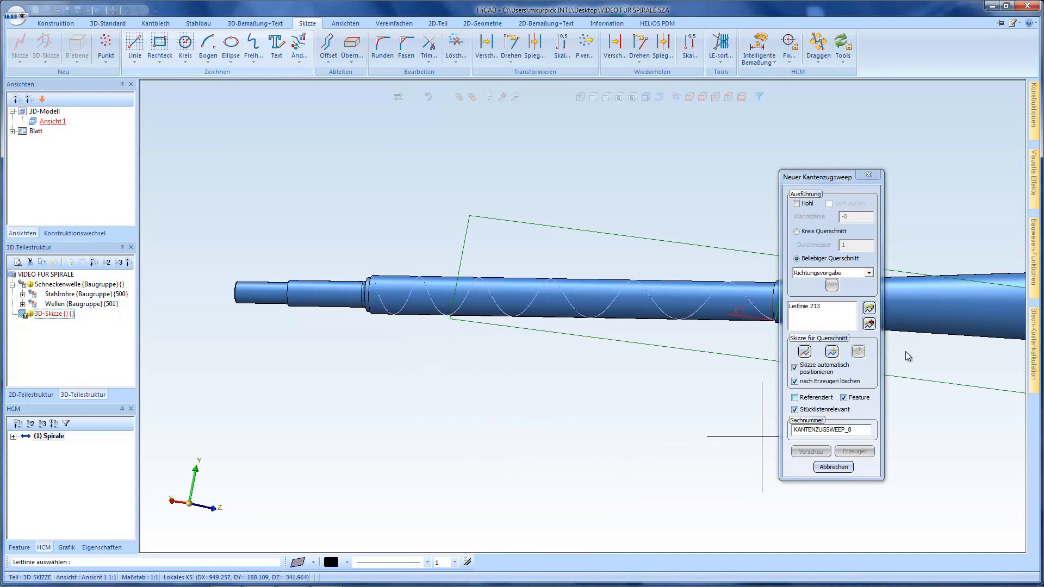
Orient the sweep's cross-section with Richtungsvorgabe by edge direction (Kantenrichtung), using the spiral's axis line on the shaft
left_click(870, 273)
left_click(828, 281)
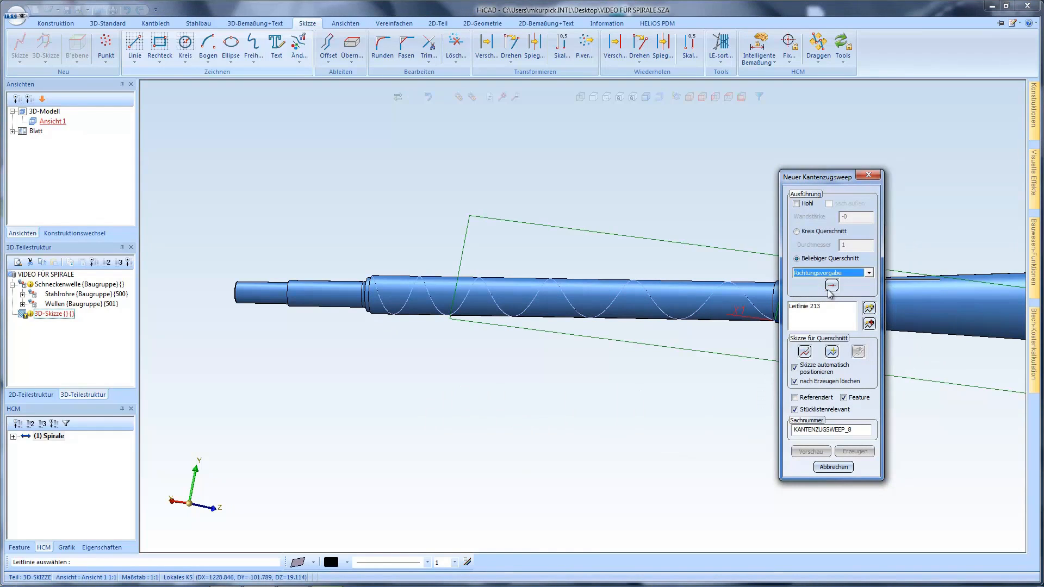
left_click(834, 287)
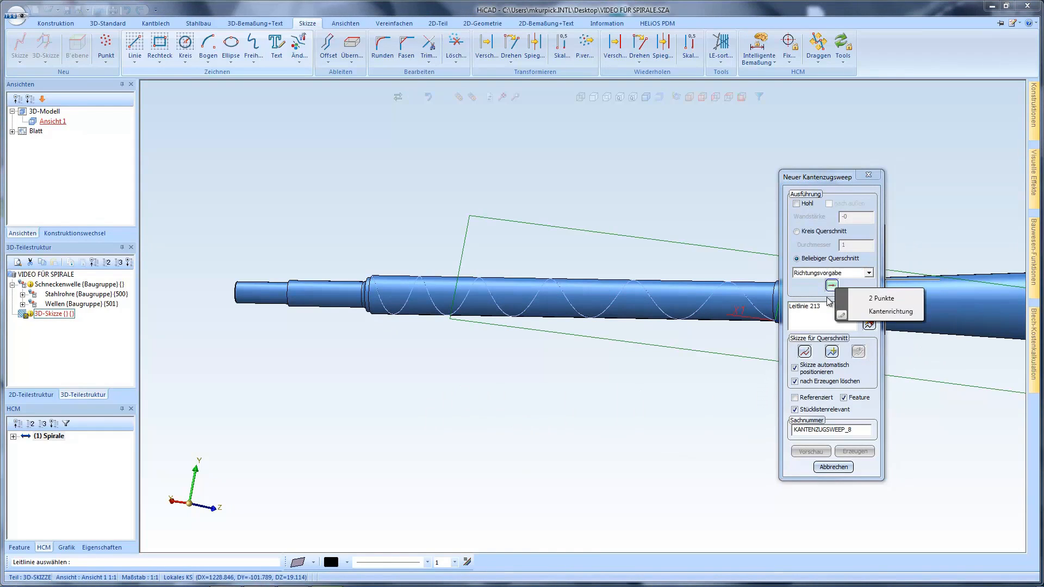
left_click(880, 313)
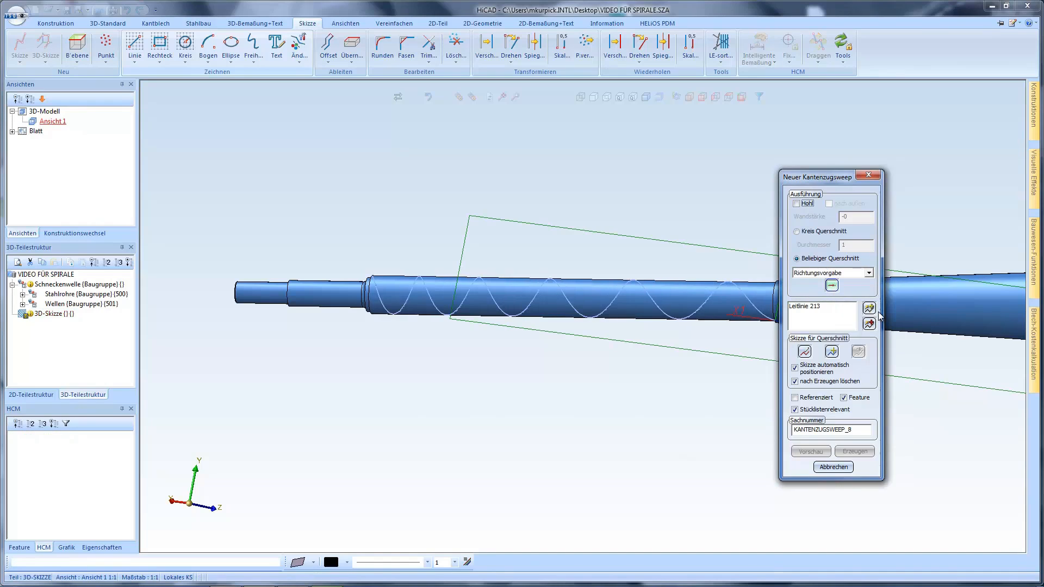
left_click(420, 306)
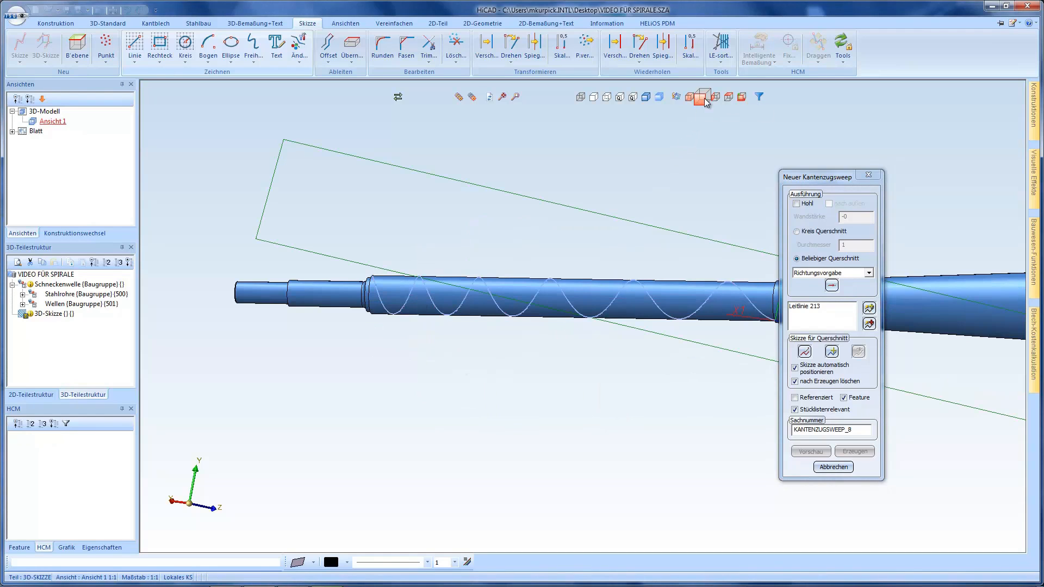
Create a new cross-section sketch in the front view and draw a 2 by 100 mm rectangle upward from the spiral's start point
left_click(703, 99)
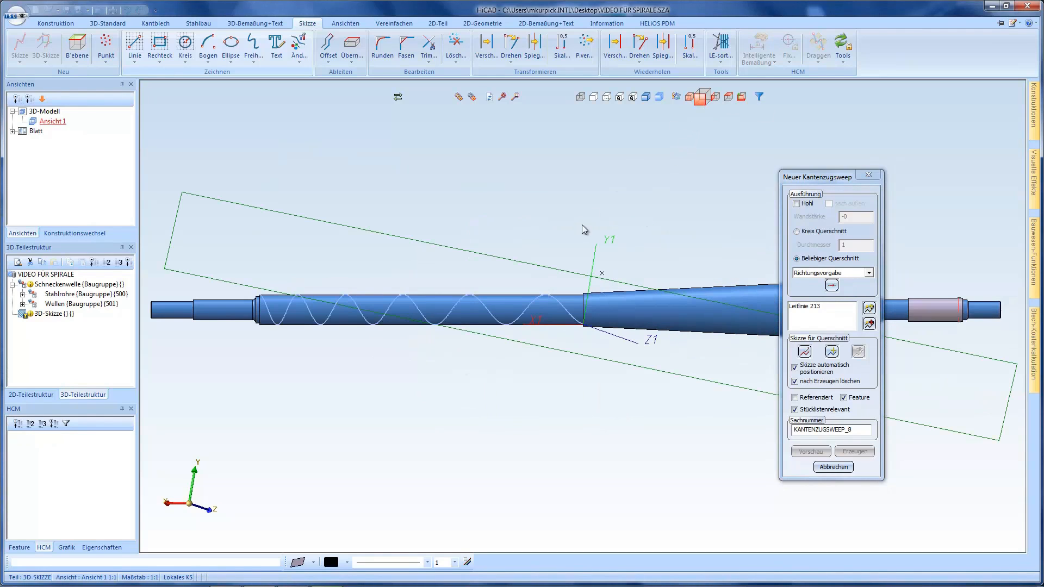
left_click(806, 354)
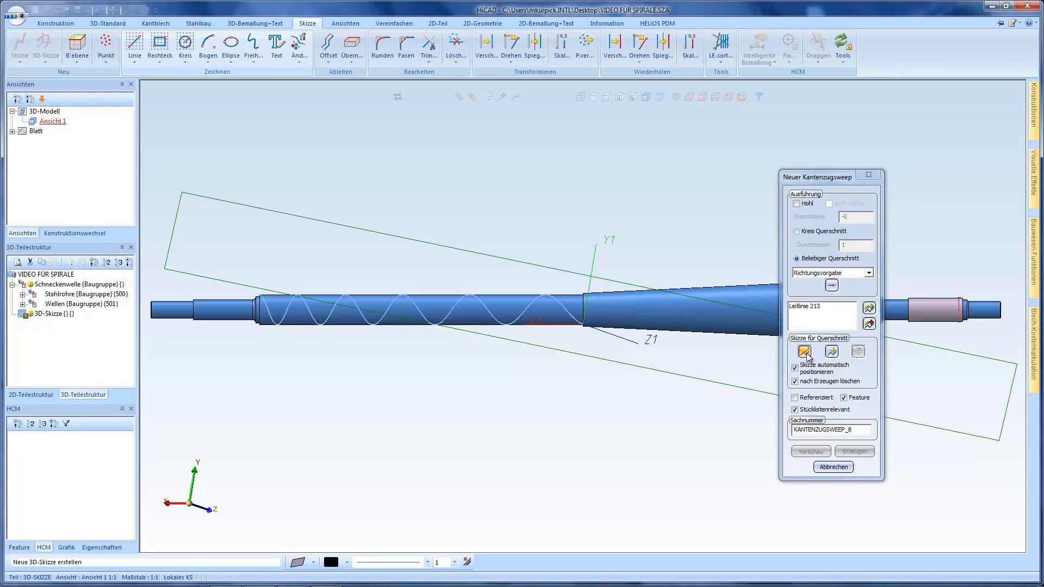
left_click(161, 53)
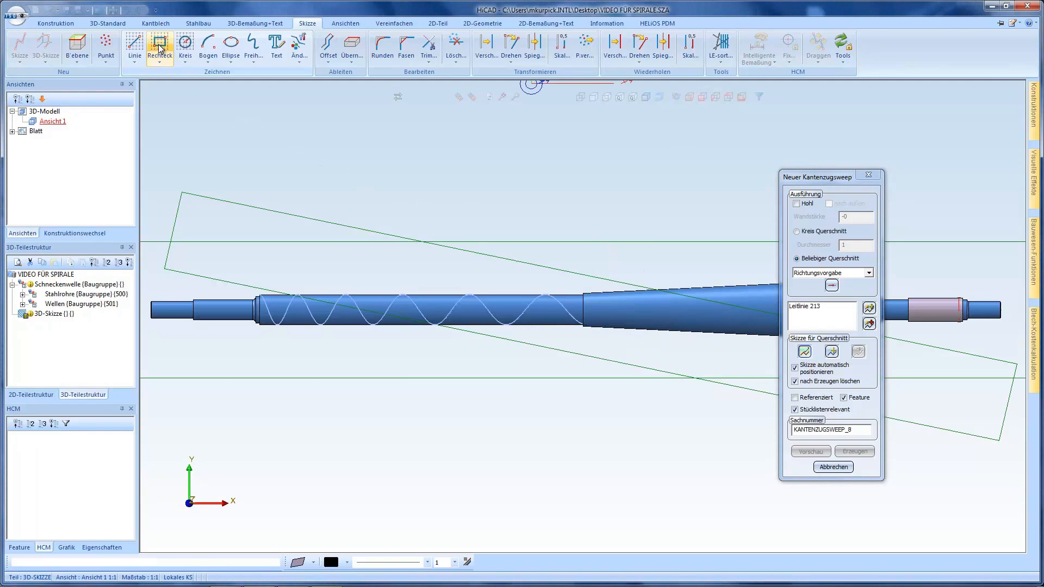
scroll(251, 291, "up", 4)
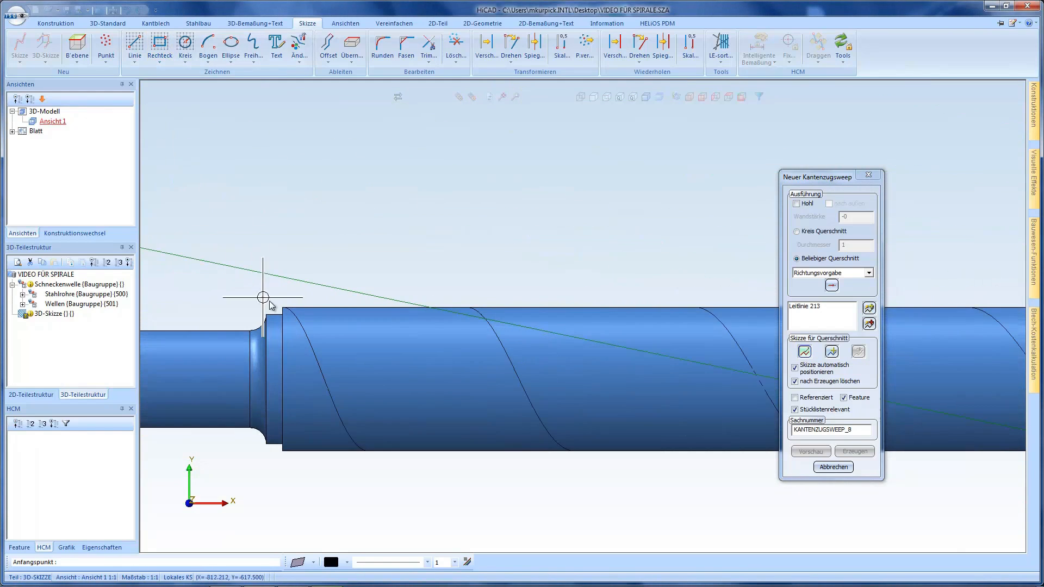
scroll(261, 291, "up", 3)
left_click(283, 308)
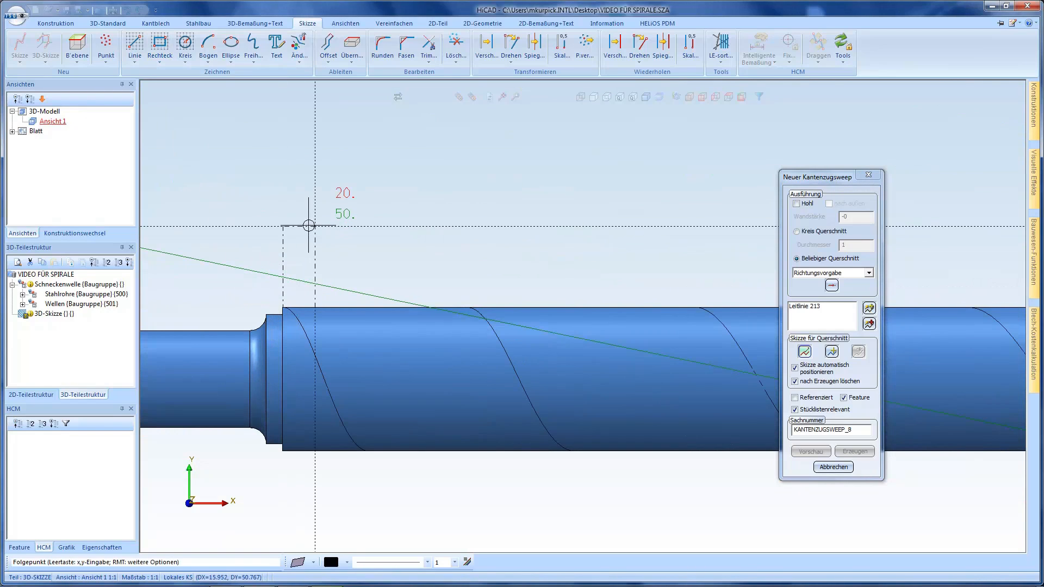
key("space")
type("2")
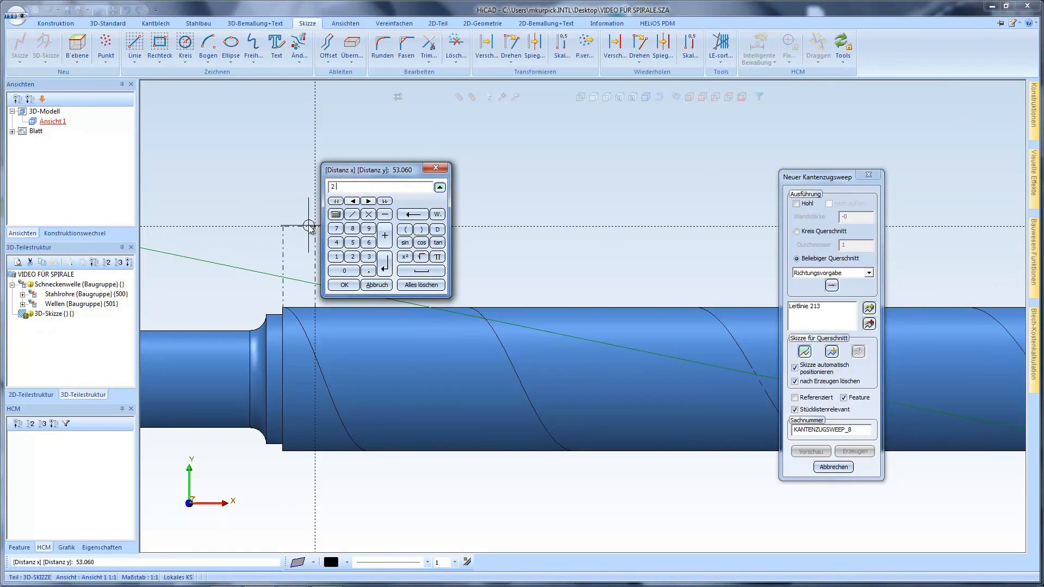
type(" 100")
key("Return")
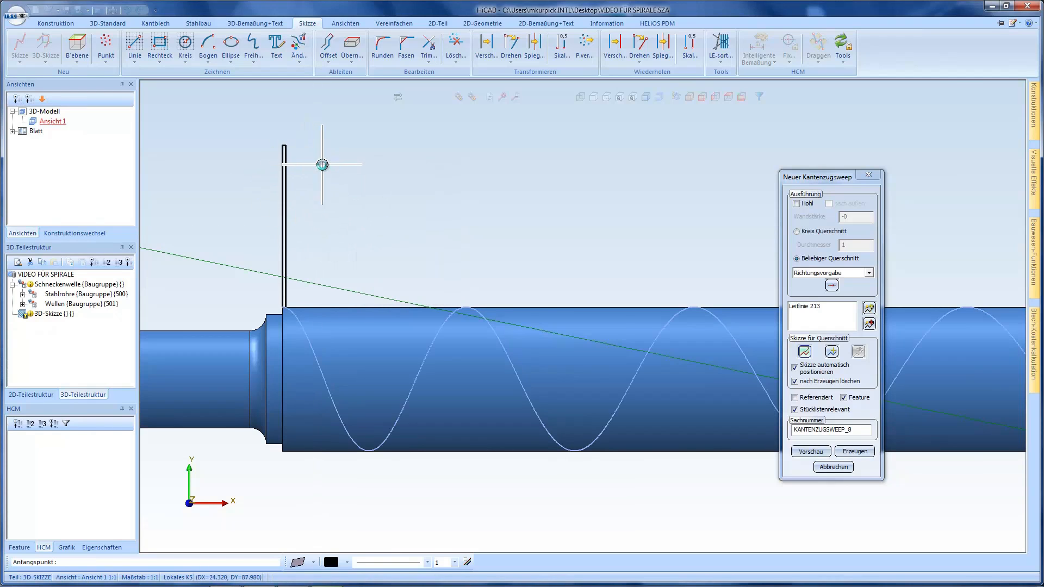
Generate the sweep along the spiral, accepting the existing values of the spiral variables
scroll(322, 164, "down", 1)
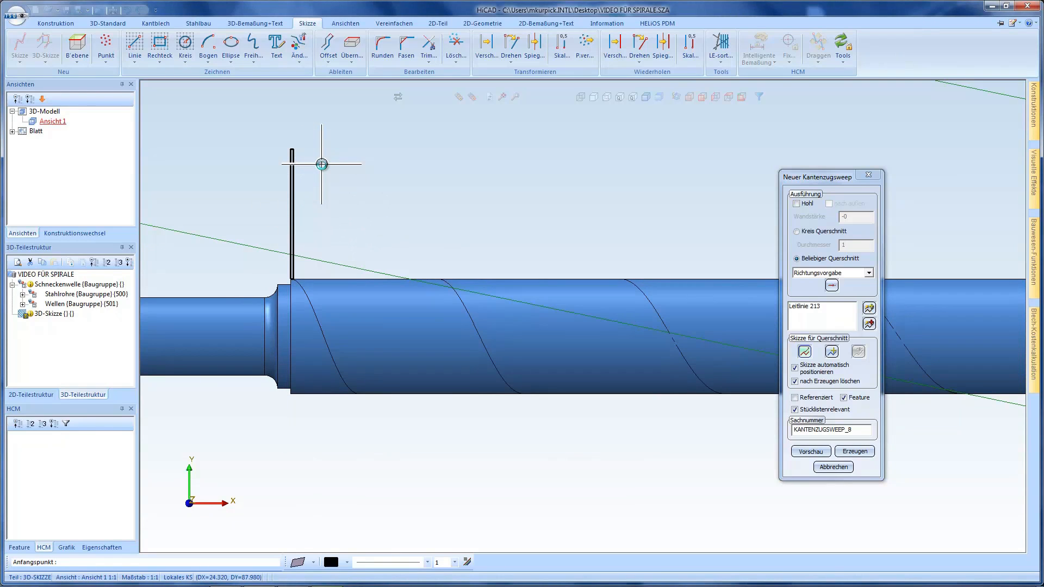
left_click(847, 452)
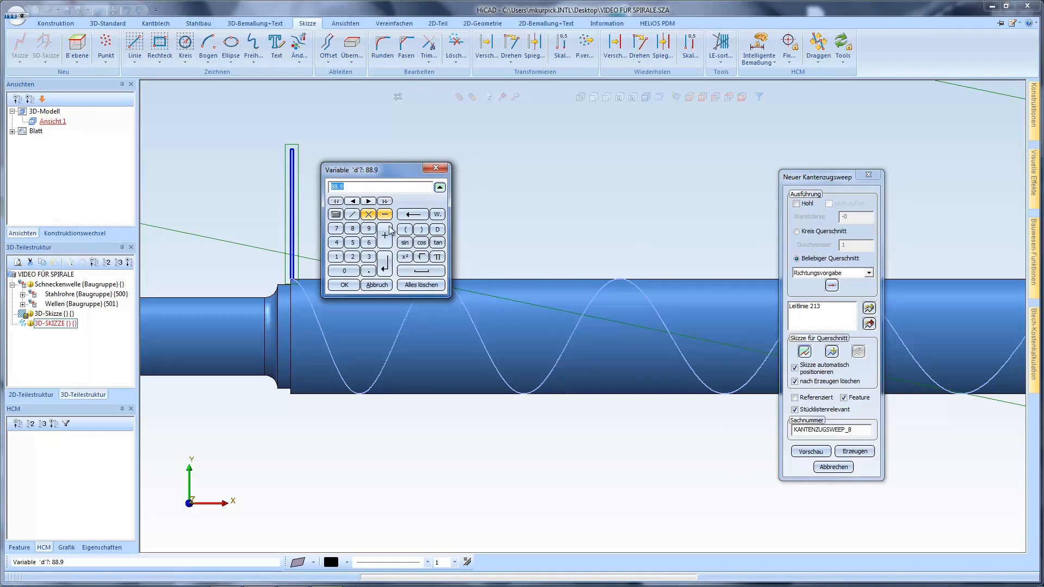
left_click(344, 285)
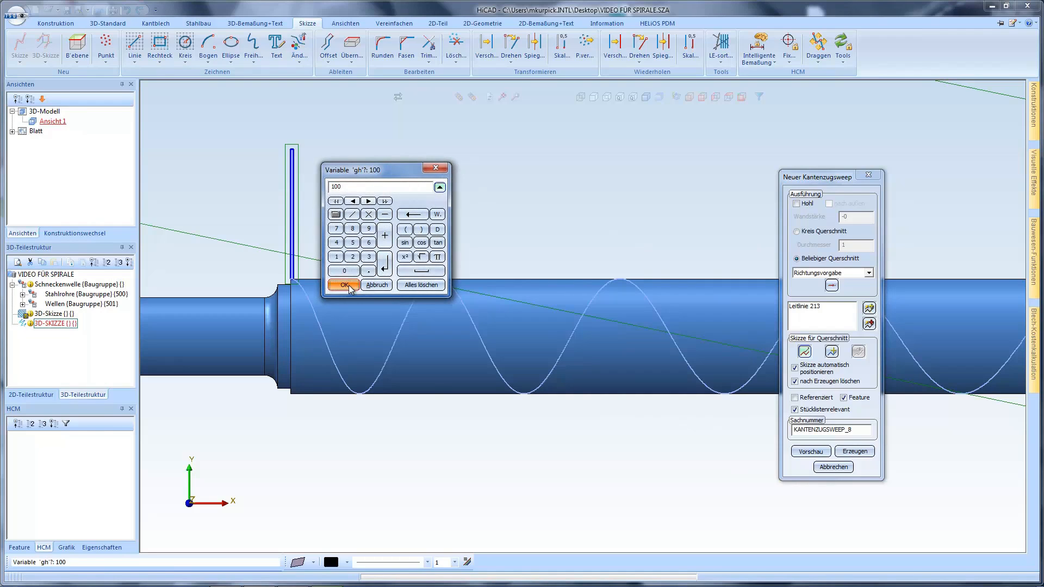
left_click(344, 285)
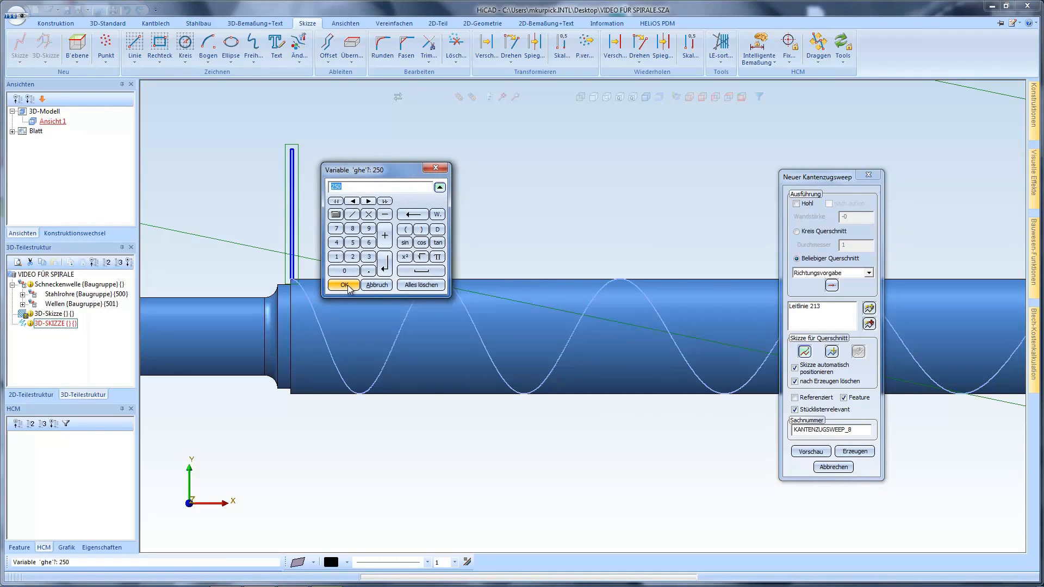
left_click(345, 284)
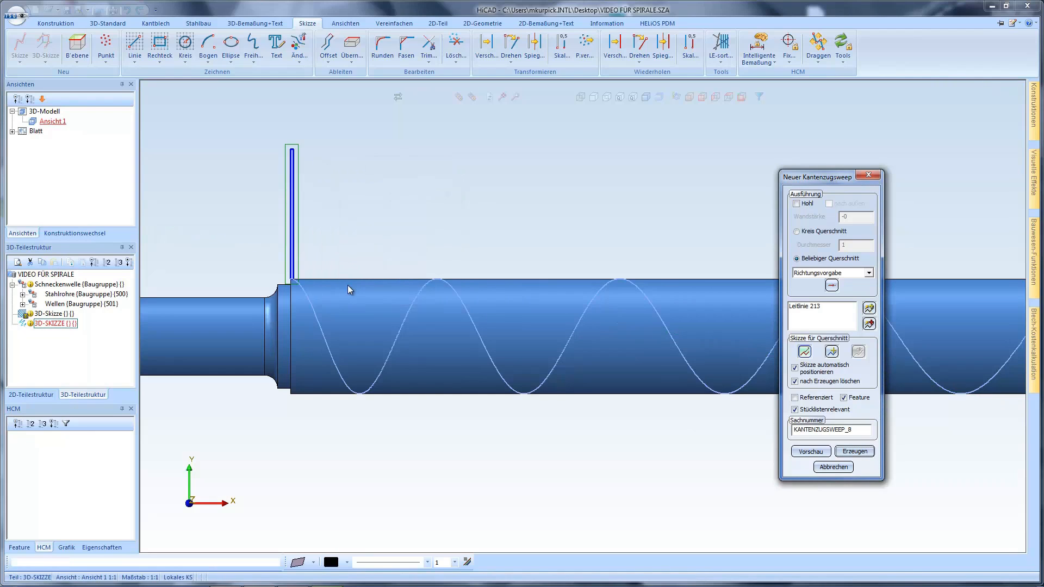
scroll(365, 286, "down", 3)
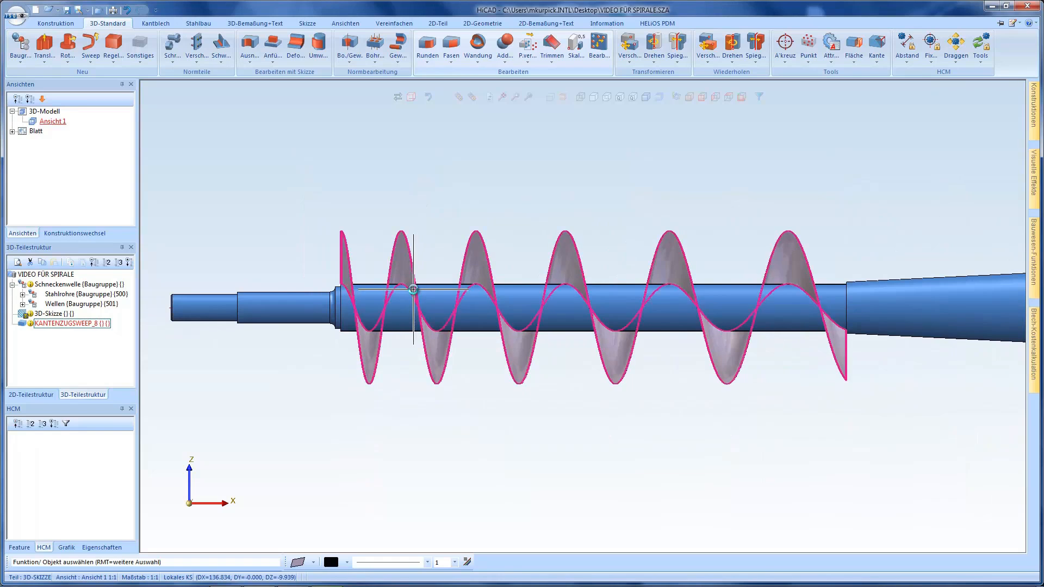
Set the pitch variable gh to 80 in the variable table of the swept worm flight
middle_click_drag(411, 294, 362, 302)
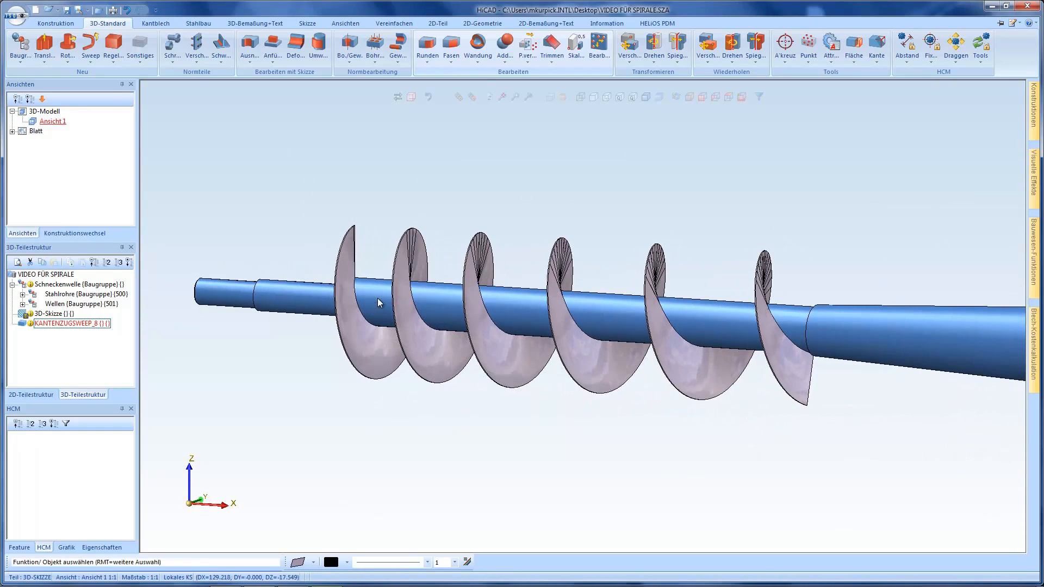
left_click(345, 284)
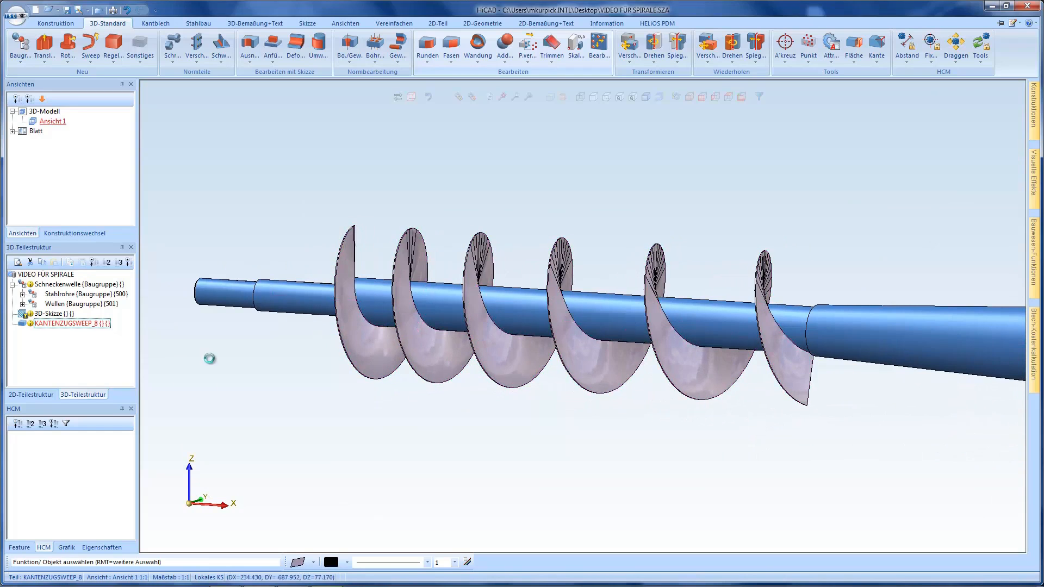
left_click(21, 547)
right_click(42, 493)
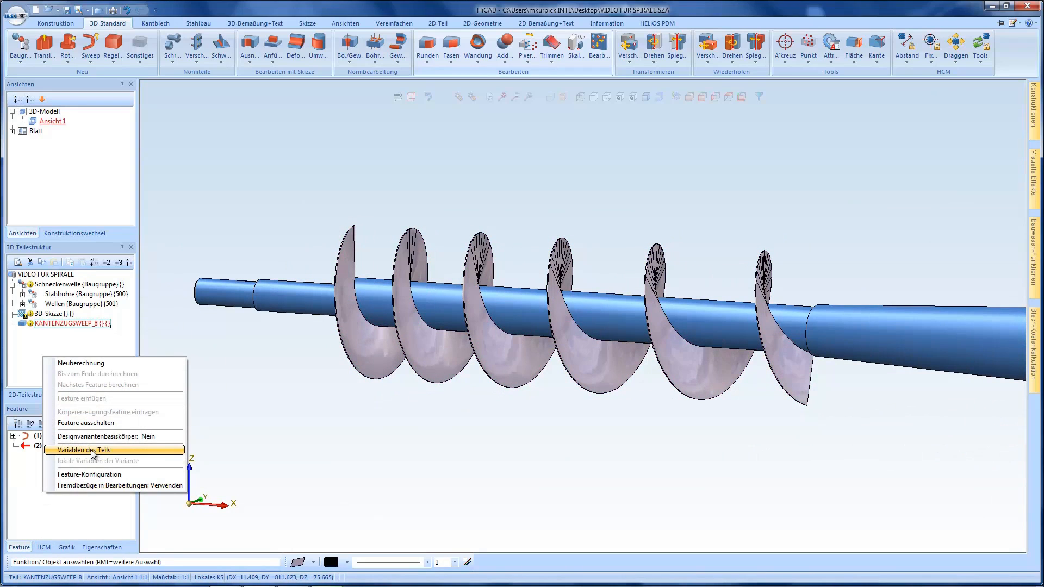
left_click(92, 452)
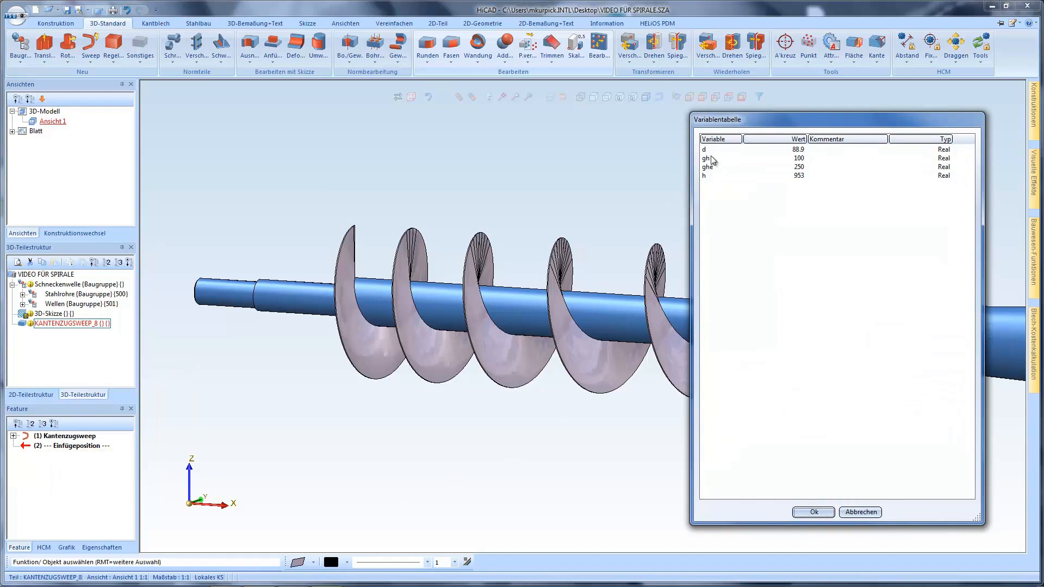
double_click(797, 159)
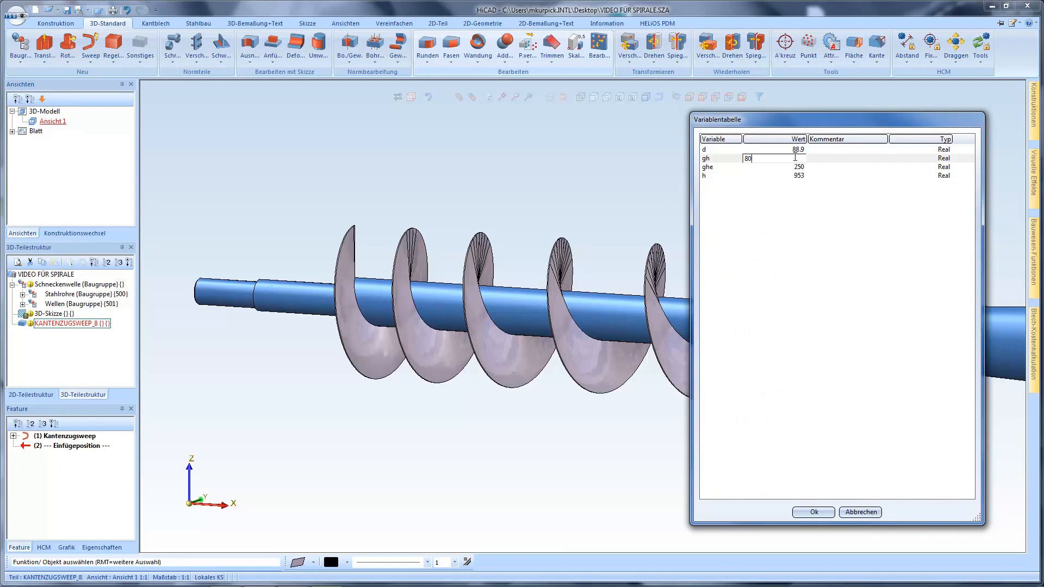
key("Return")
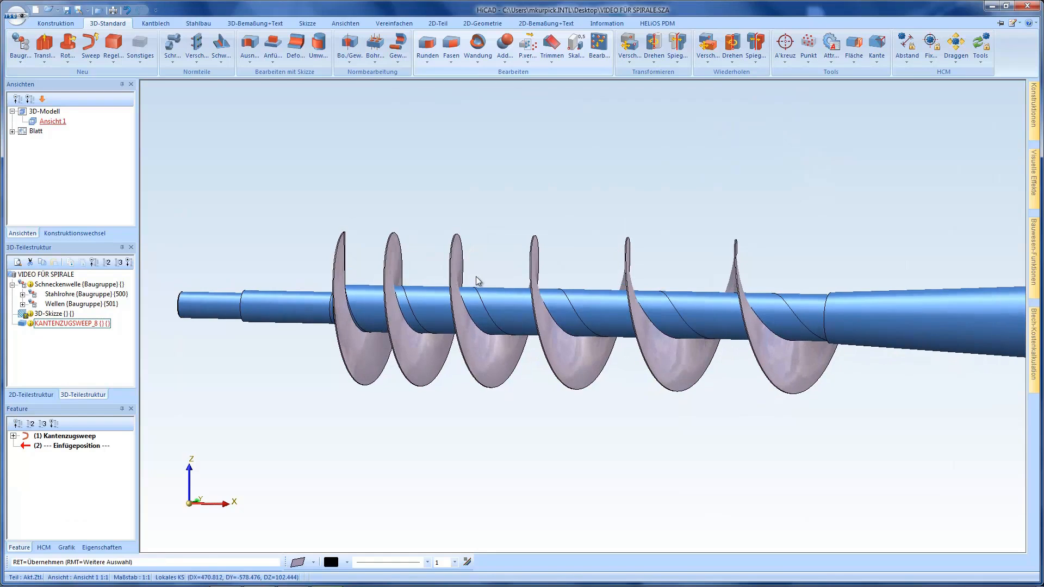
Hide the 3D sketch containing the spiral
left_click(409, 306)
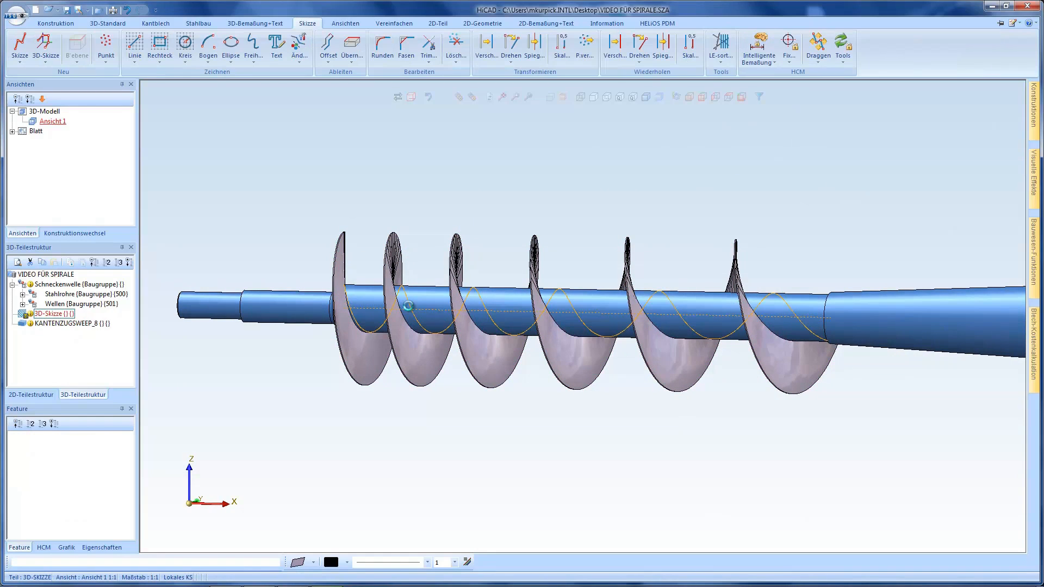
right_click(408, 306)
left_click(448, 333)
scroll(475, 321, "down", 2)
Set the pitch variable gh to 120 in the variable table of the swept worm flight
left_click(470, 334)
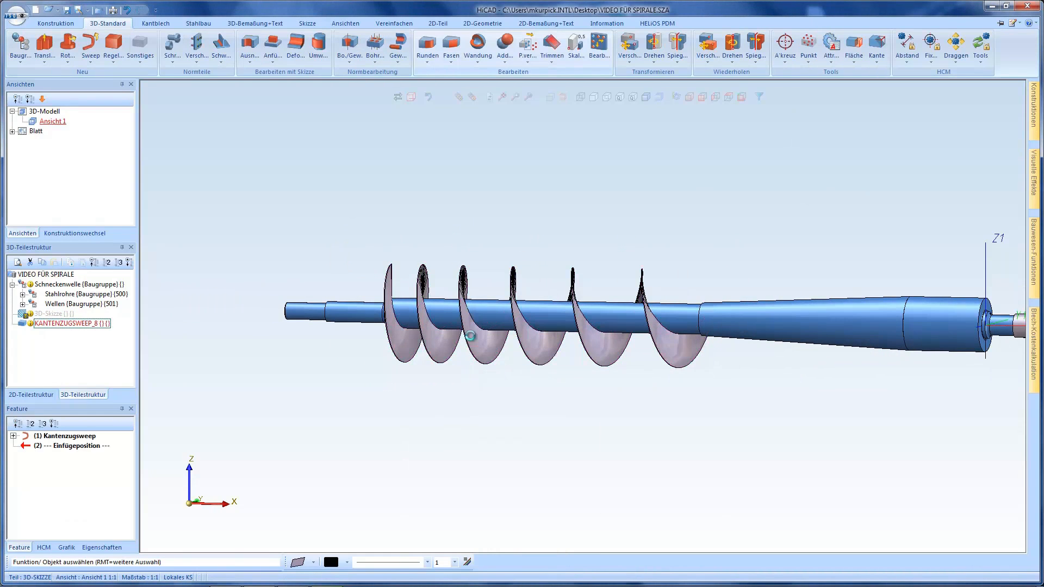
double_click(38, 437)
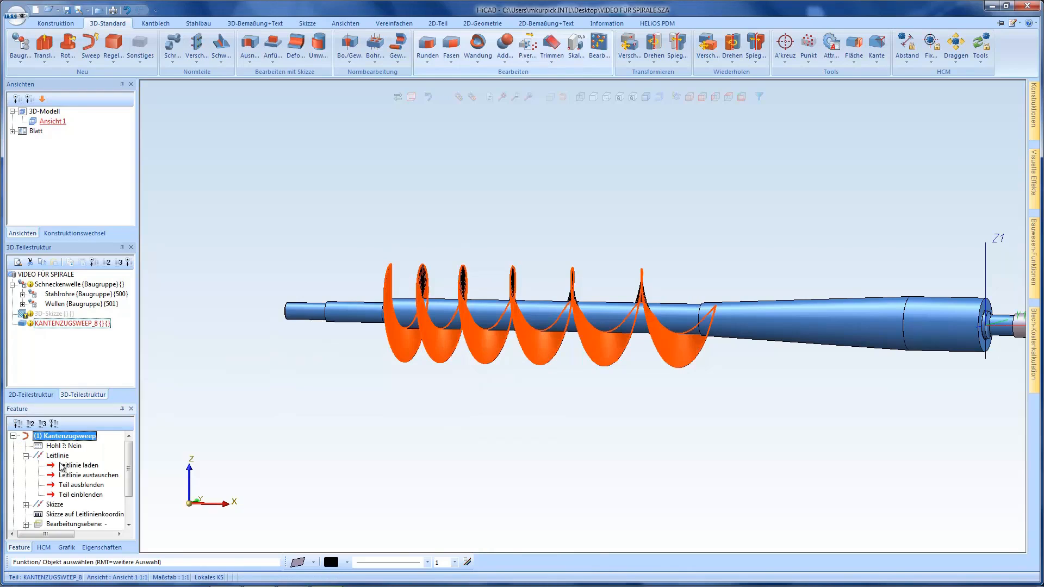
left_click(14, 436)
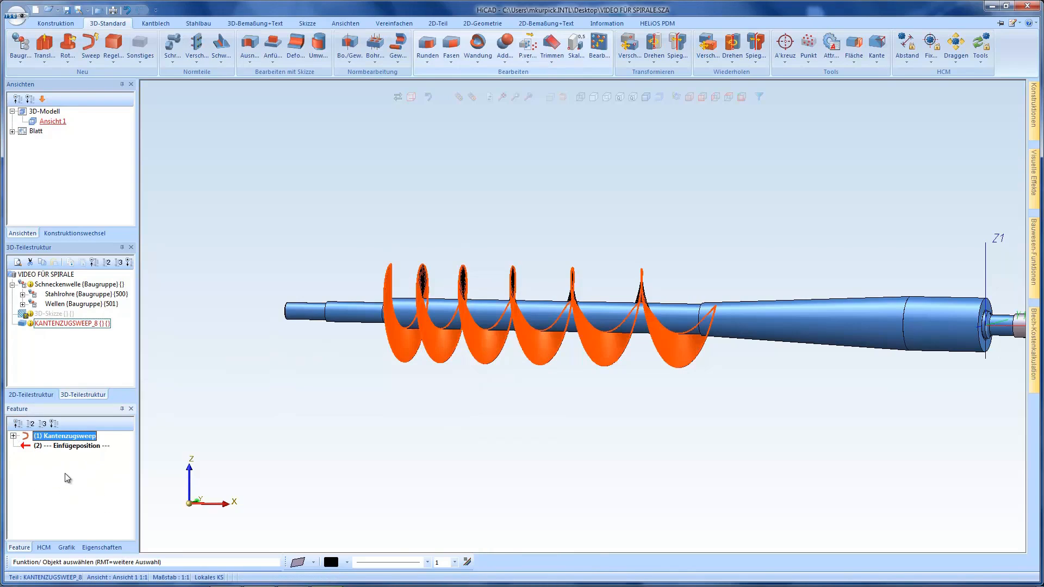
right_click(45, 482)
left_click(84, 436)
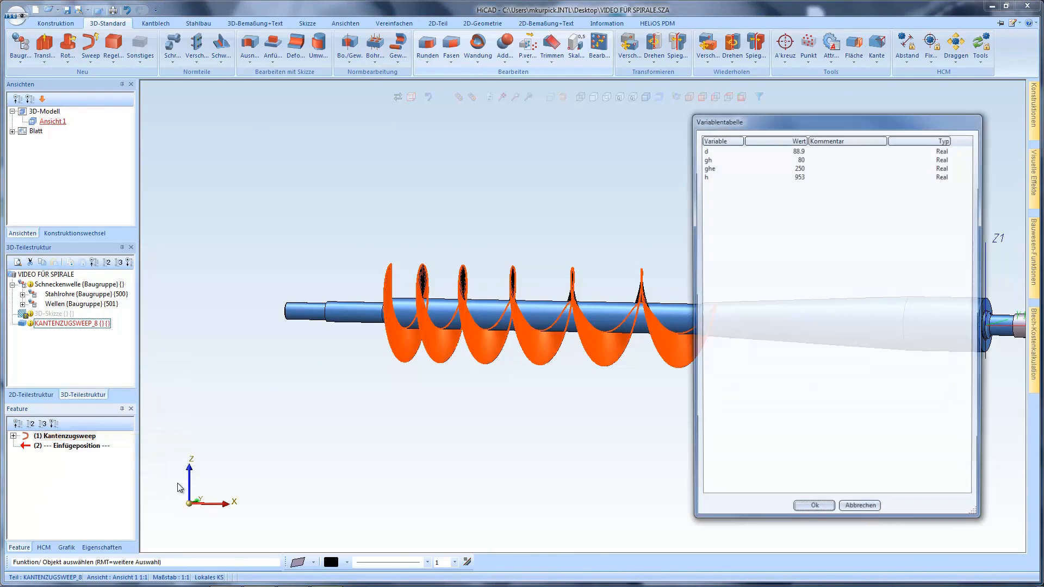
left_click(792, 159)
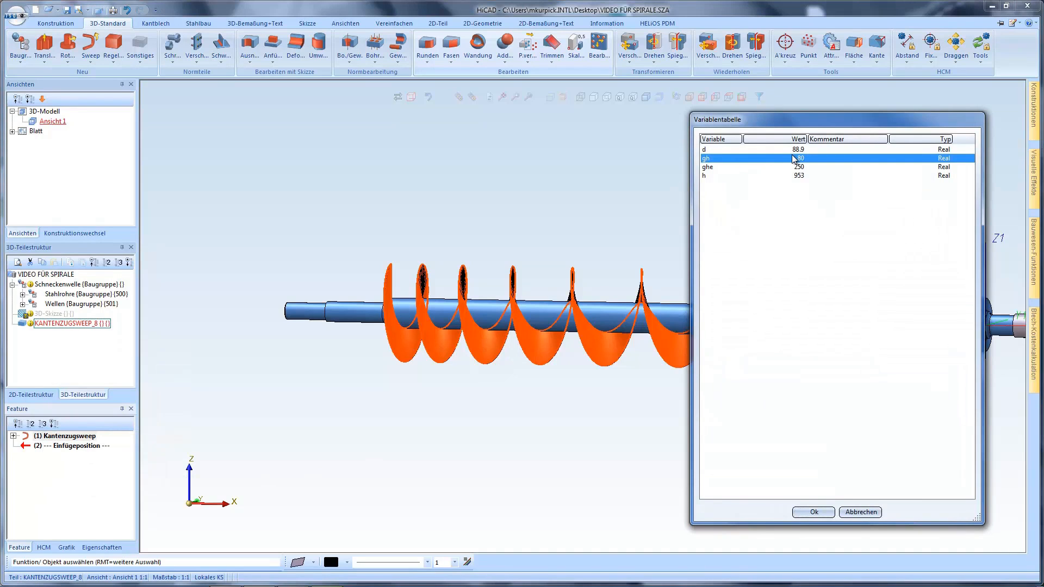
left_click(793, 158)
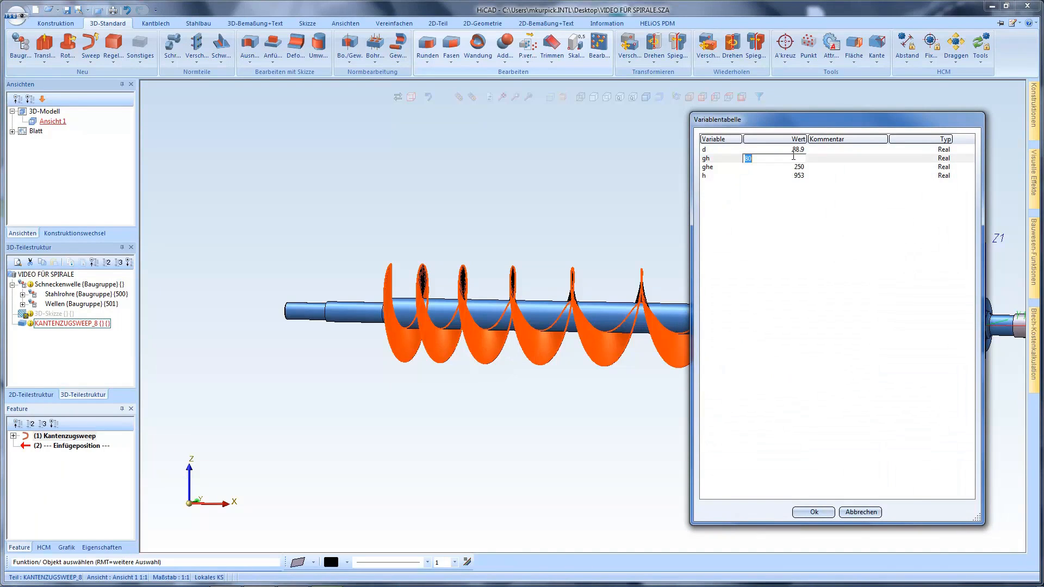
type("120")
key("Return")
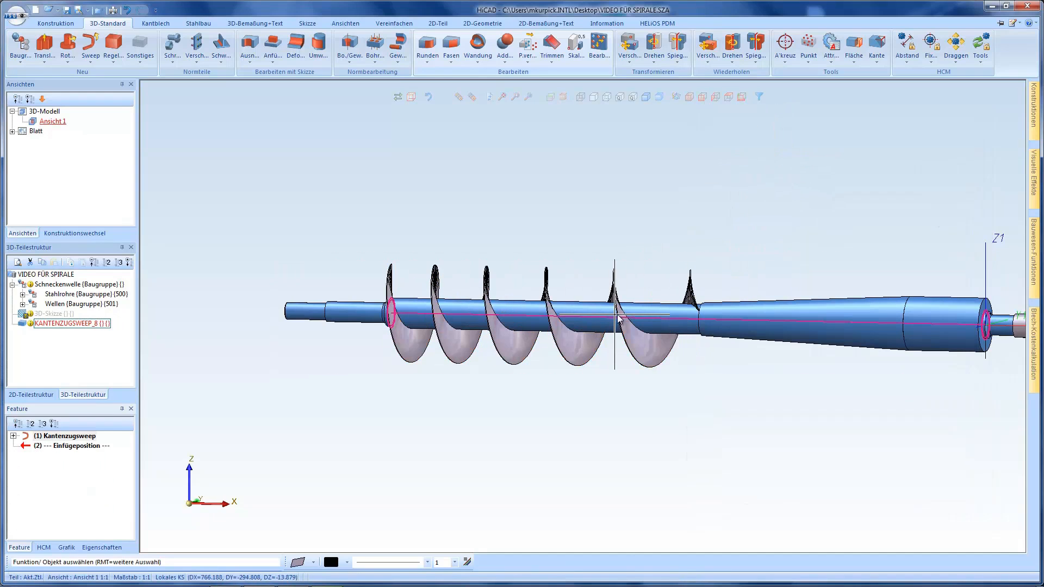
Create a new 3D sketch and start a spiral whose axis runs between the centres of the conical section's small-end and large-end circles
middle_click_drag(631, 313, 628, 317)
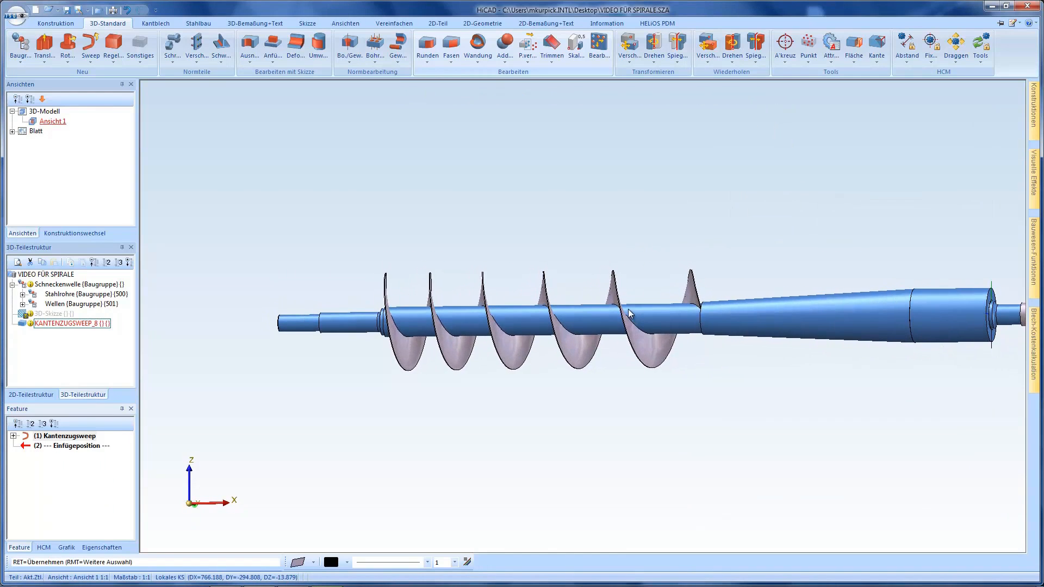
scroll(389, 383, "down", 1)
scroll(662, 359, "up", 1)
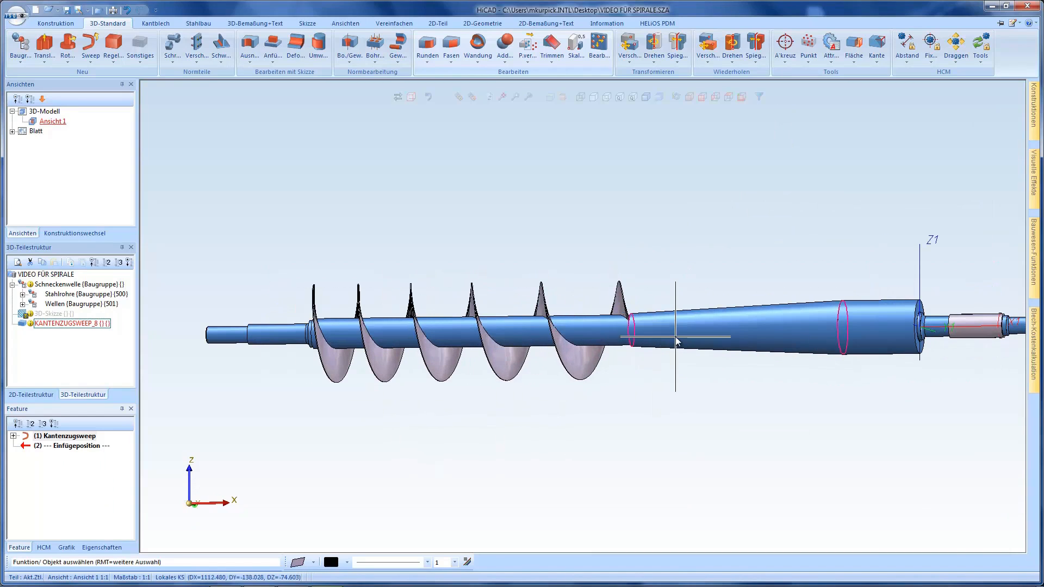
middle_click_drag(647, 323, 635, 321)
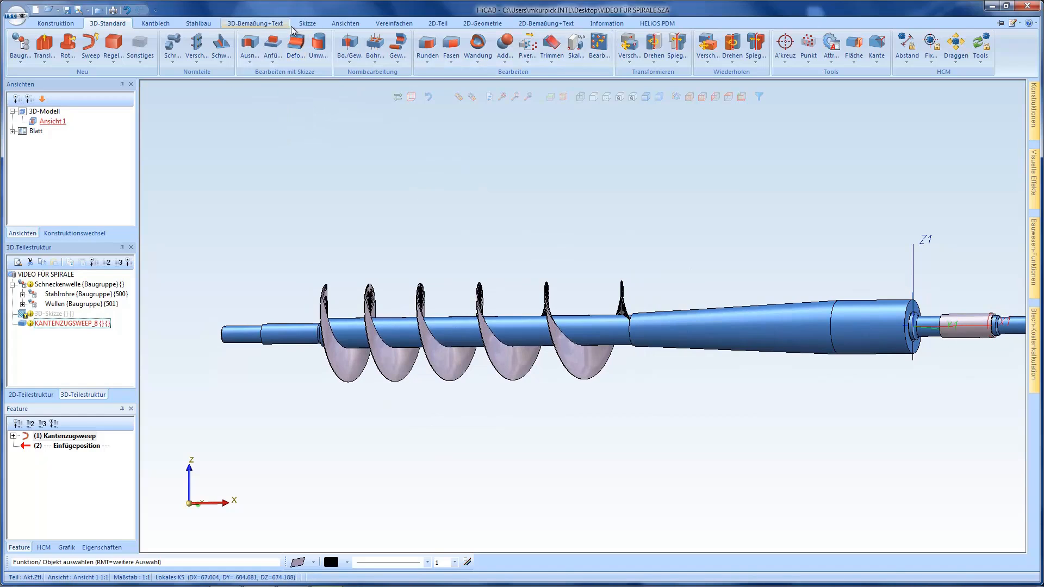
left_click(308, 24)
left_click(47, 48)
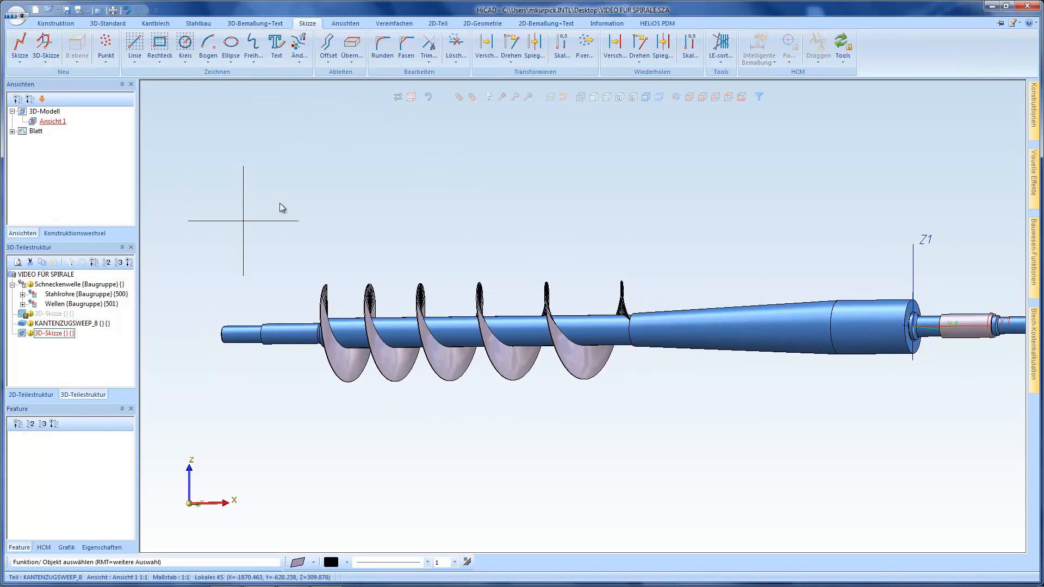
left_click(253, 58)
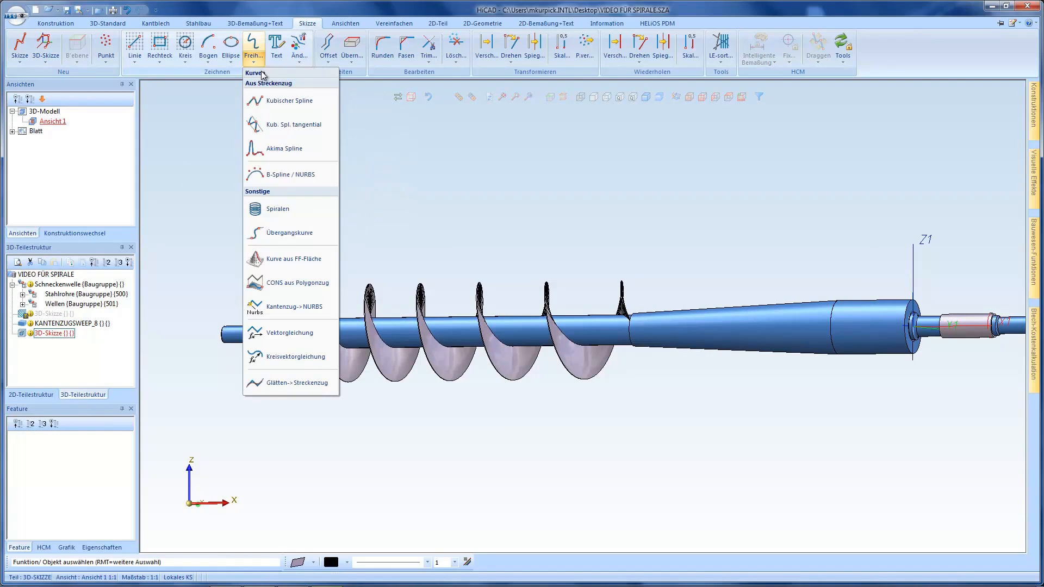
left_click(284, 210)
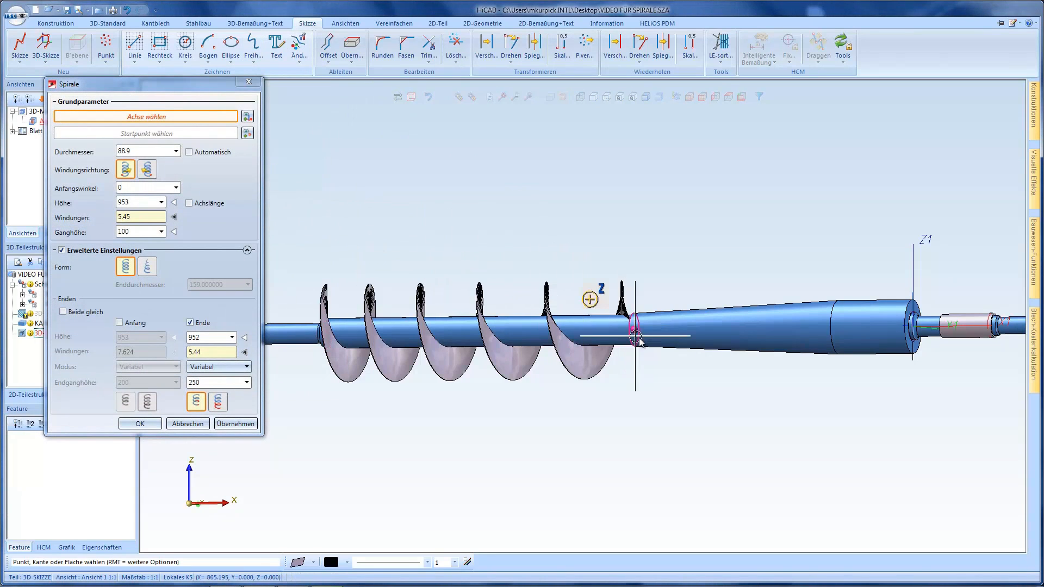
scroll(626, 316, "up", 3)
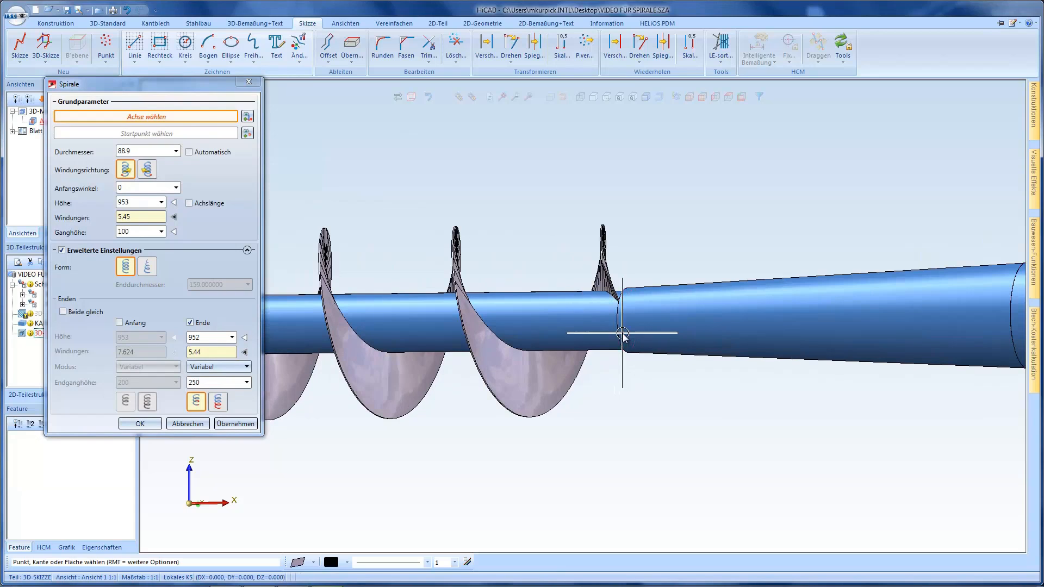
scroll(623, 336, "down", 3)
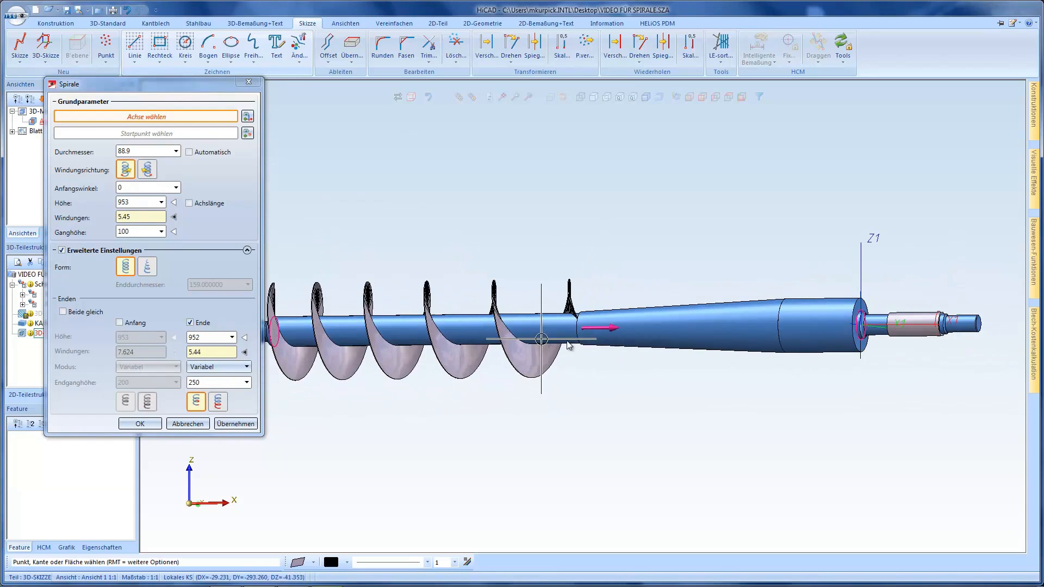
left_click(782, 314)
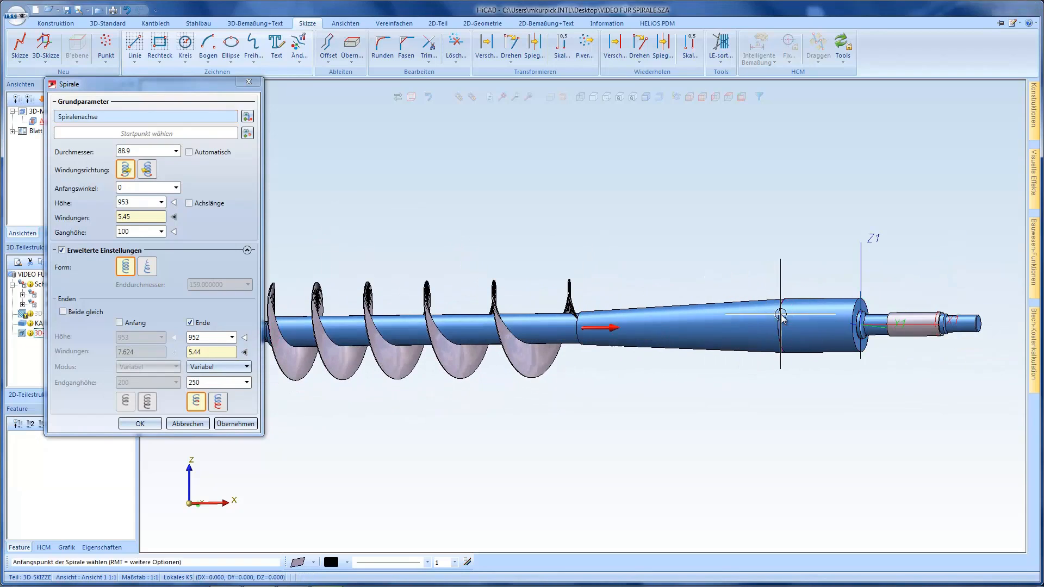
Turn off the spiral's separate end section and make its height the value calculated from turns and pitch
left_click(190, 323)
left_click(189, 204)
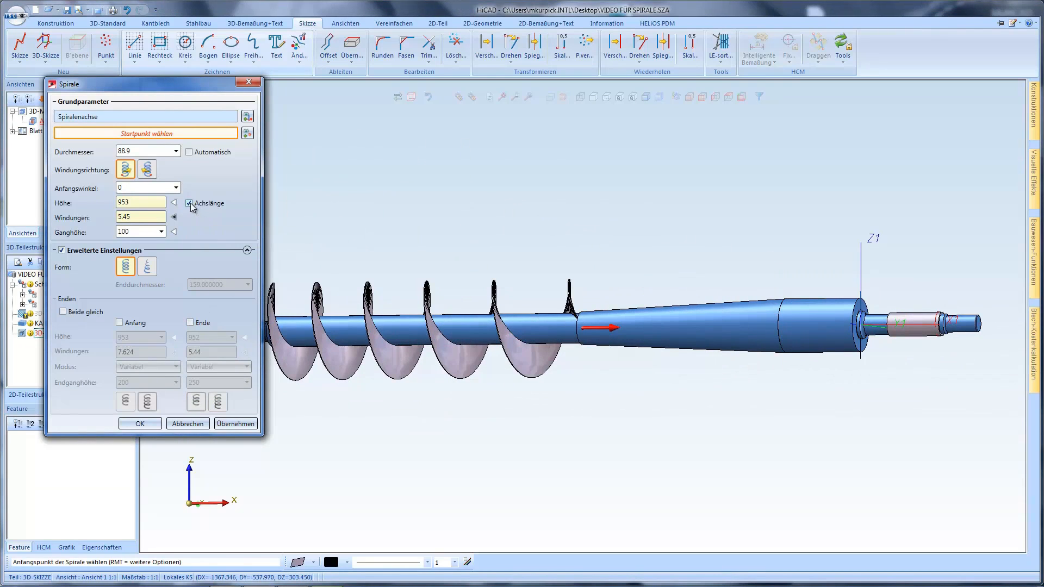
left_click(173, 204)
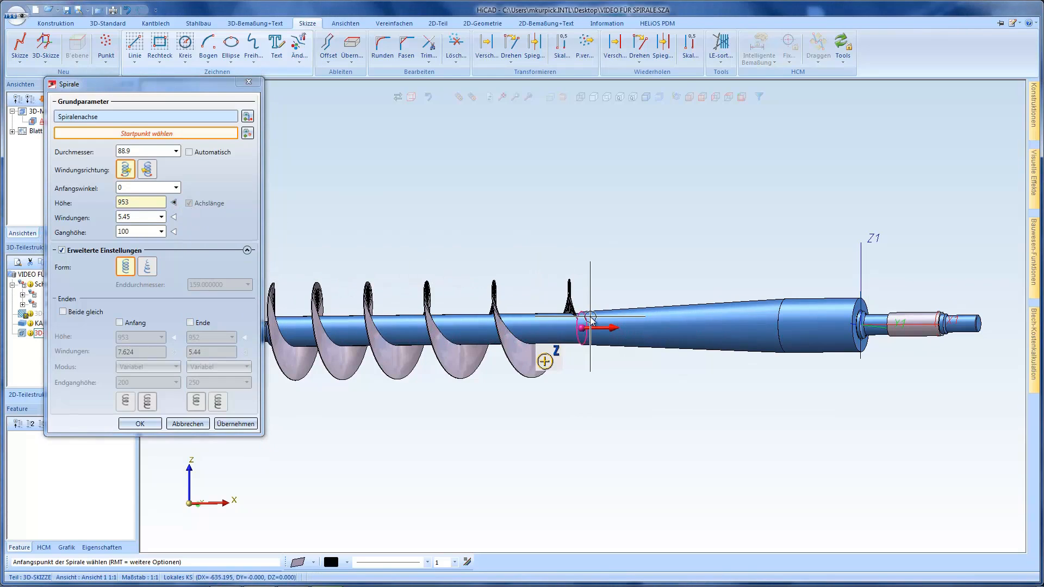
Set the spiral's start point at the inner end corner of the existing worm flight, beside the cone's small end
scroll(589, 320, "up", 5)
scroll(588, 320, "up", 3)
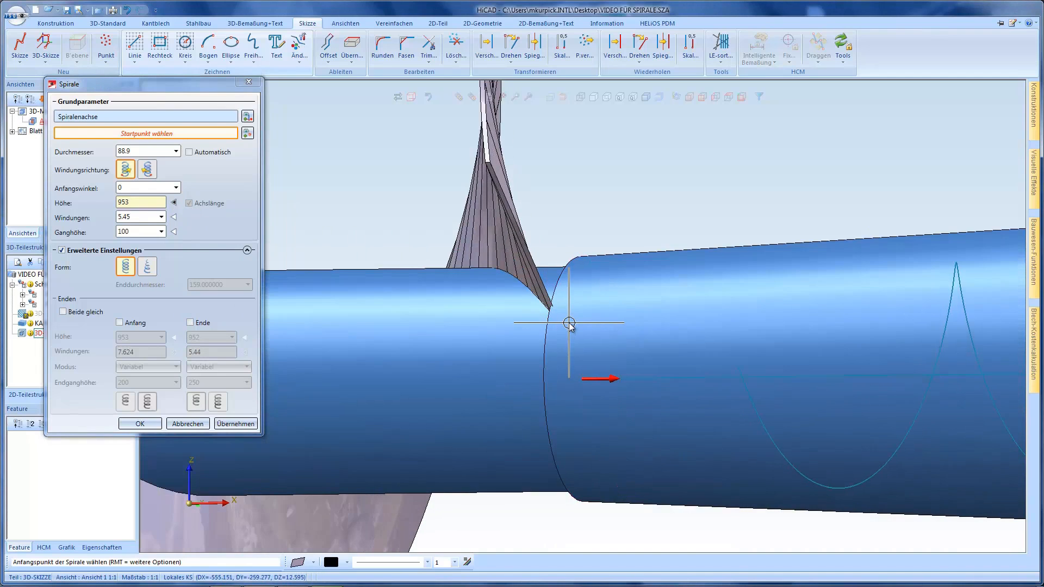
middle_click_drag(569, 323, 577, 319)
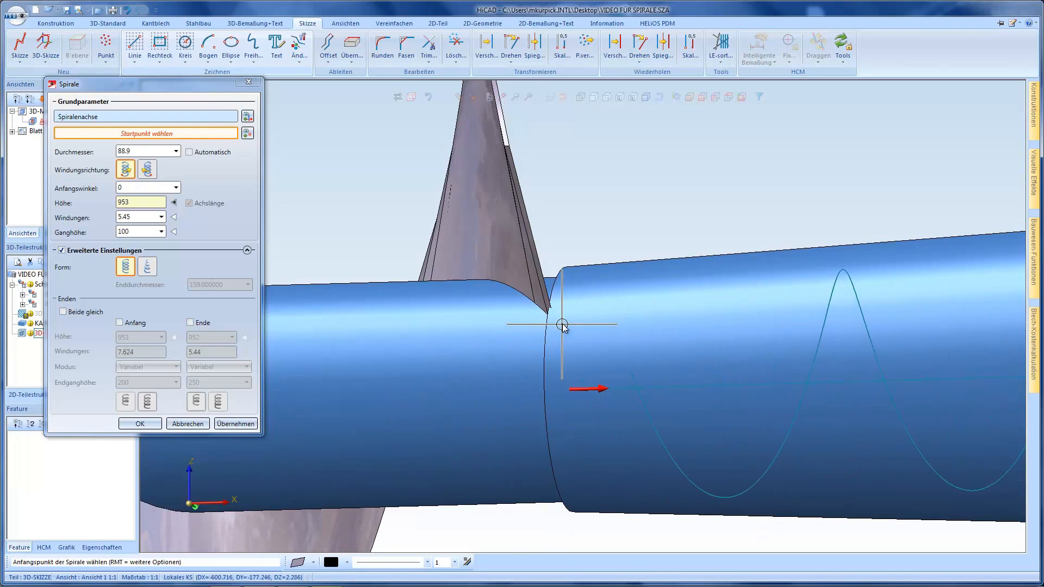
scroll(563, 325, "up", 1)
scroll(584, 362, "up", 2)
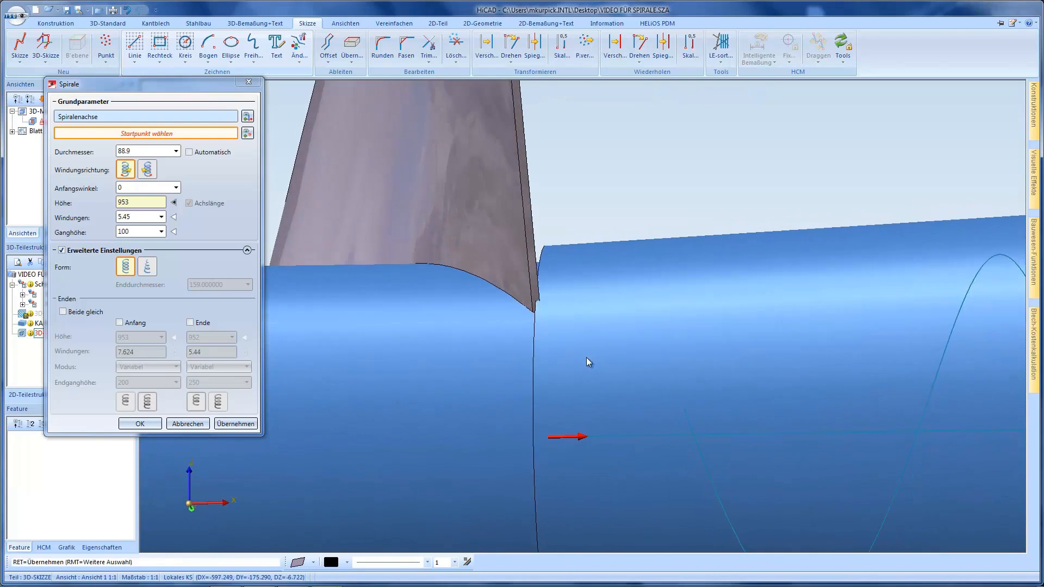
left_click(524, 308)
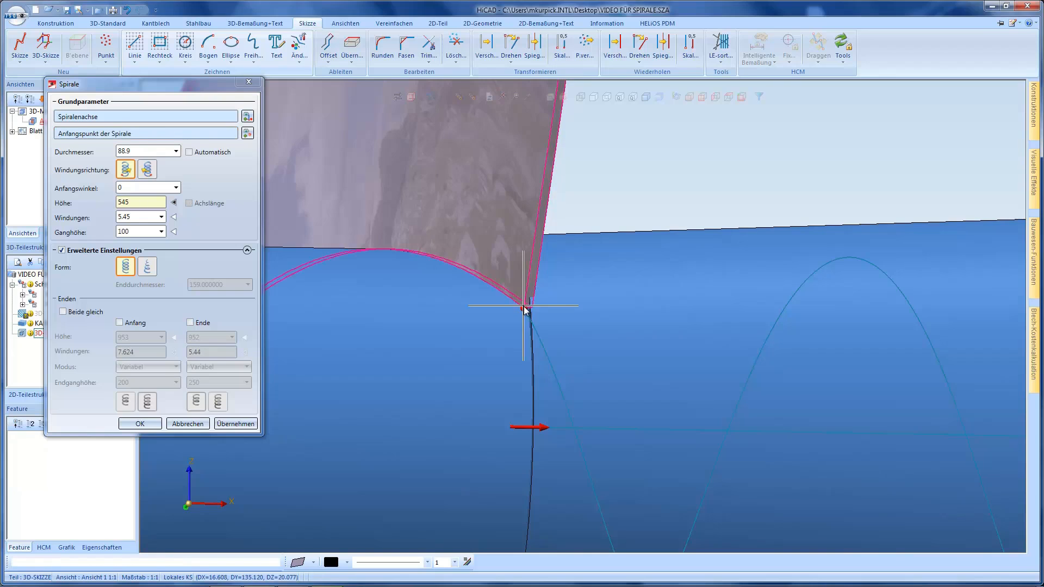
Take the spiral's height from the axis length, shorten it to 635, and let the number of turns be calculated
scroll(523, 308, "down", 5)
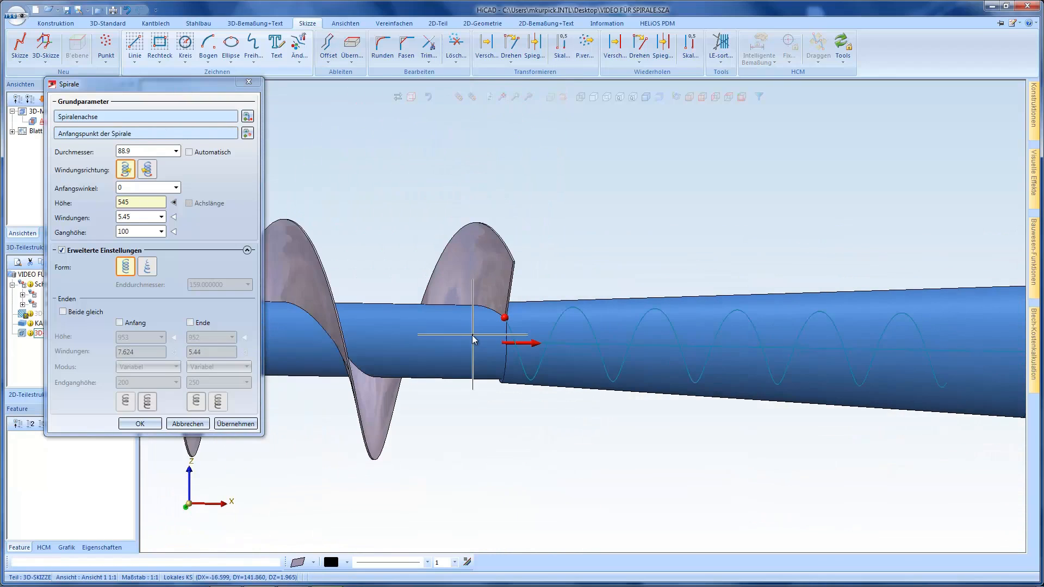
left_click(174, 203)
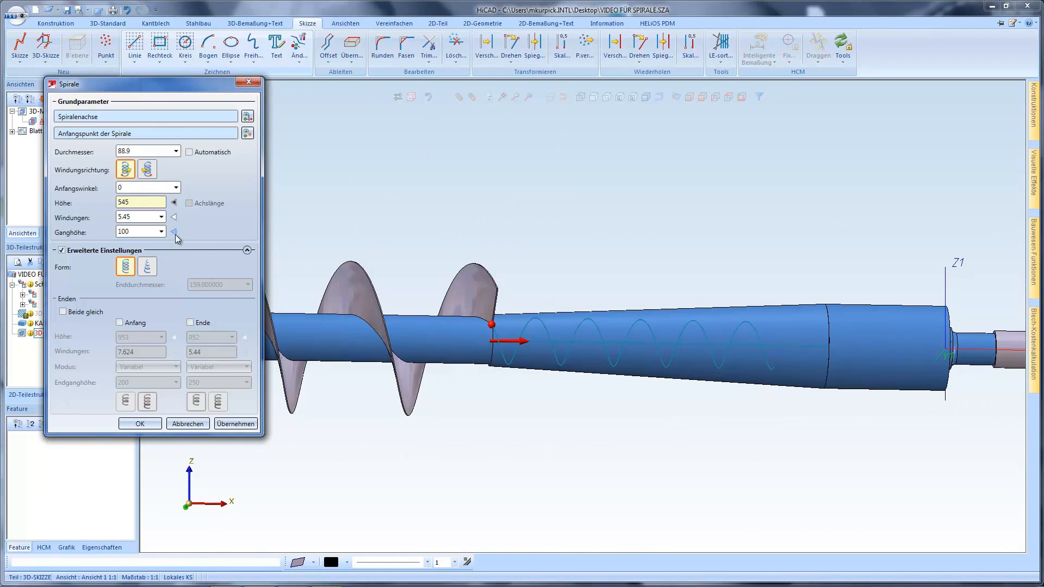
left_click(174, 217)
left_click(189, 204)
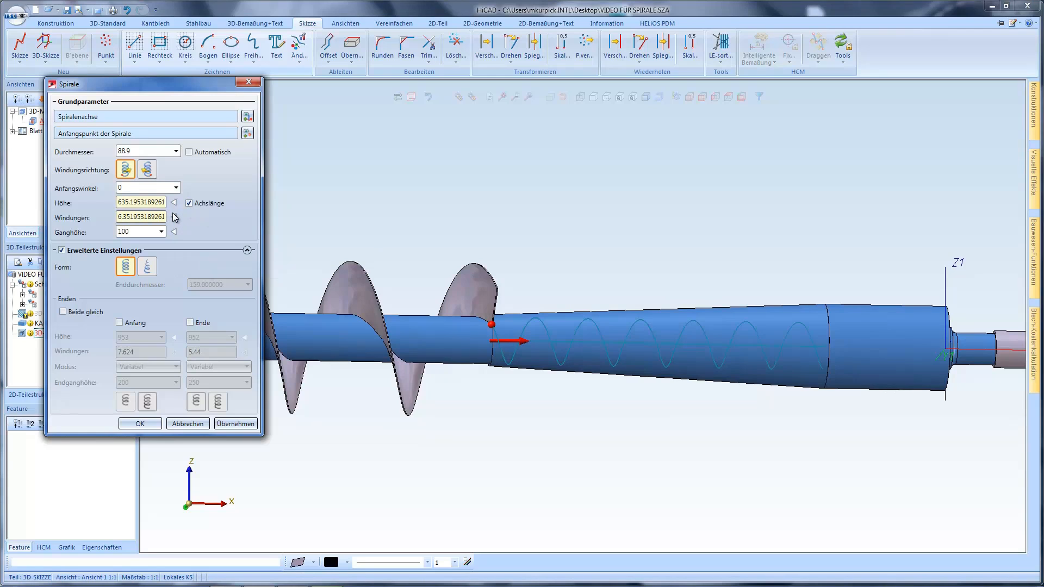
left_click(175, 202)
left_click(174, 217)
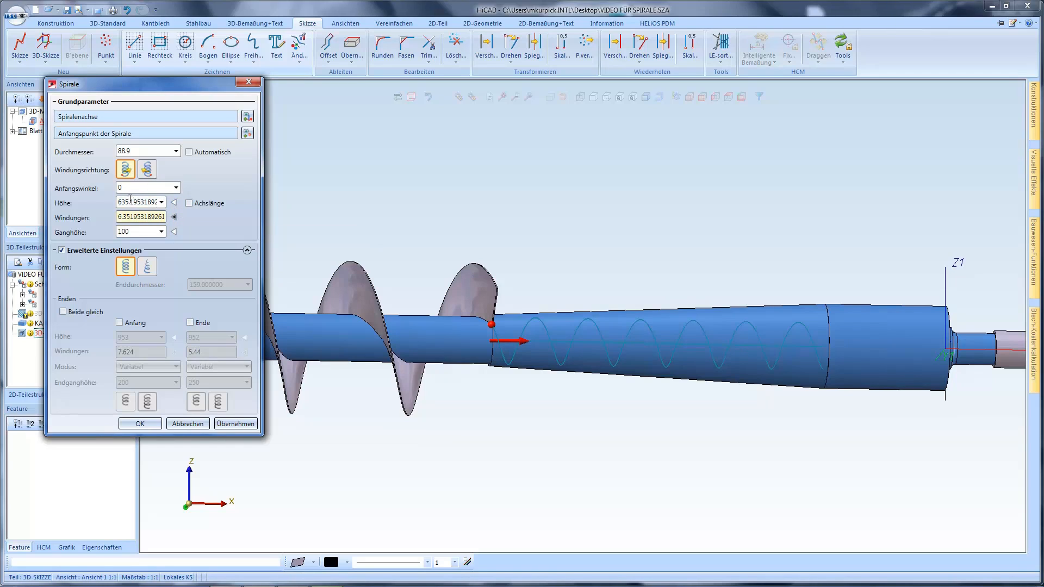
left_click_drag(130, 199, 171, 207)
key("Delete")
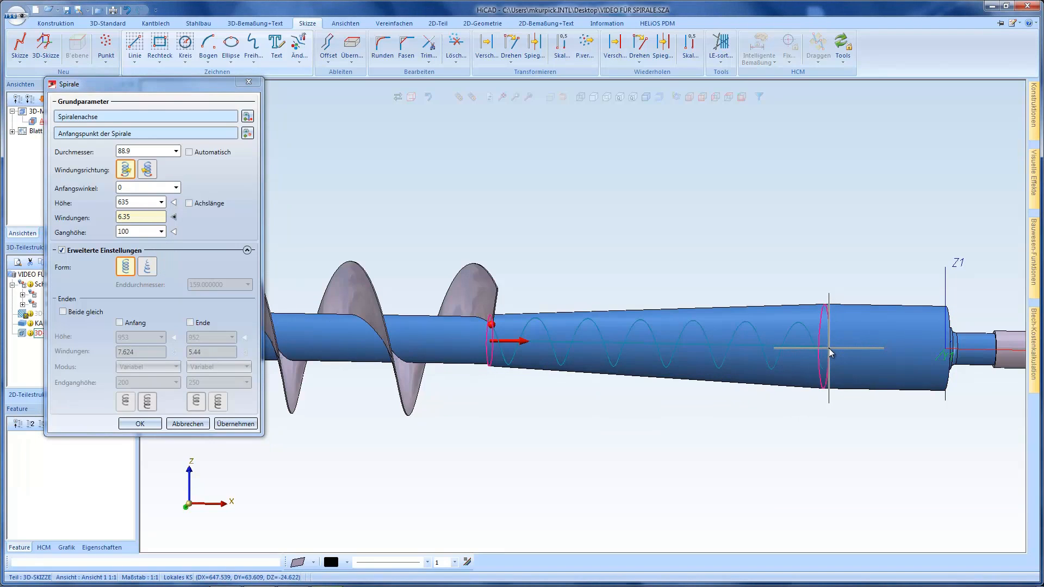
Switch the spiral to conical form and pick up its start diameter of 97 between opposite quadrant points of the cone's small-end circle
left_click(148, 268)
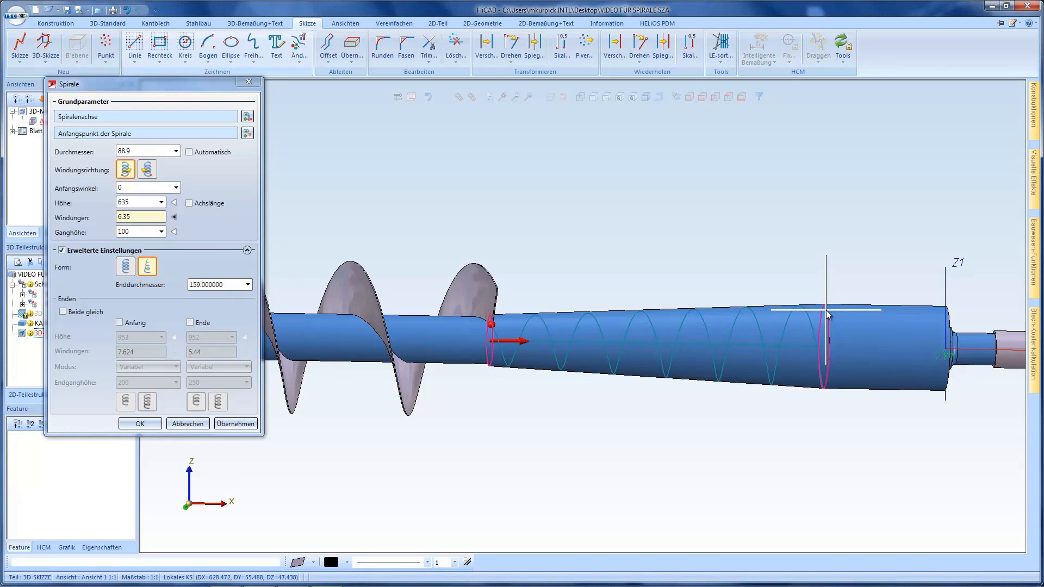
scroll(488, 326, "up", 5)
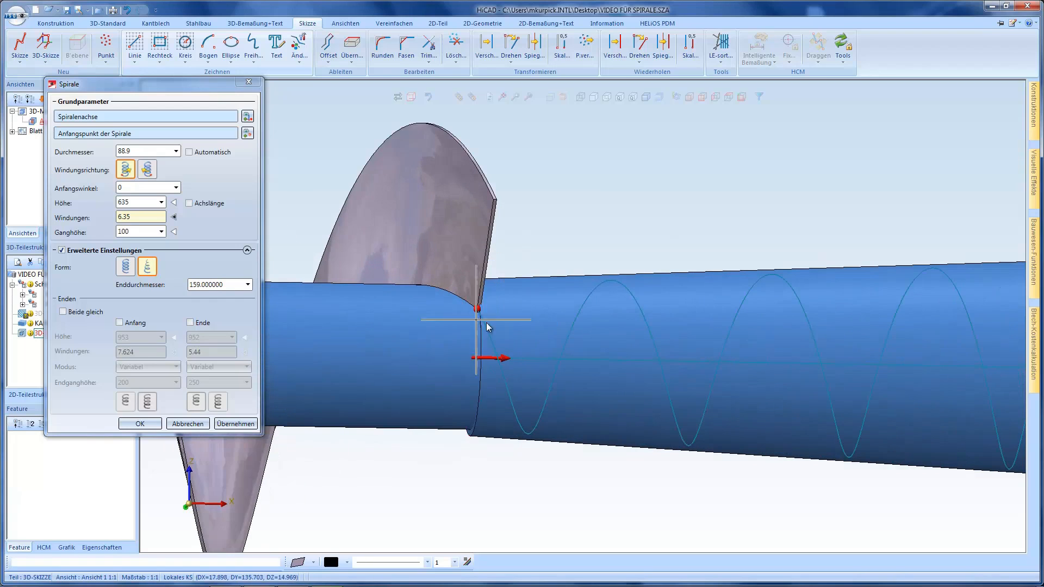
middle_click_drag(485, 328, 497, 332)
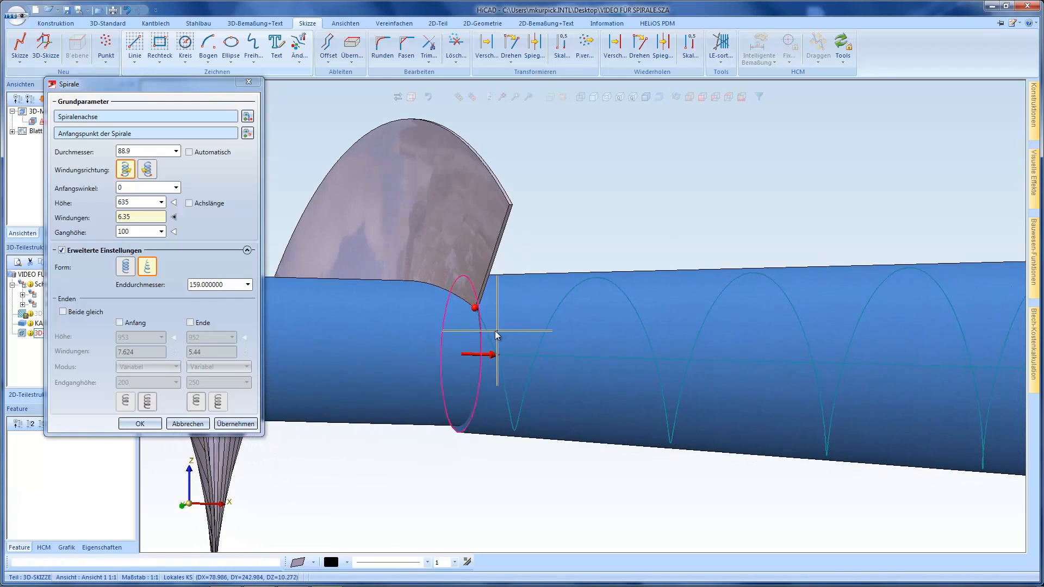
double_click(140, 151)
right_click(122, 152)
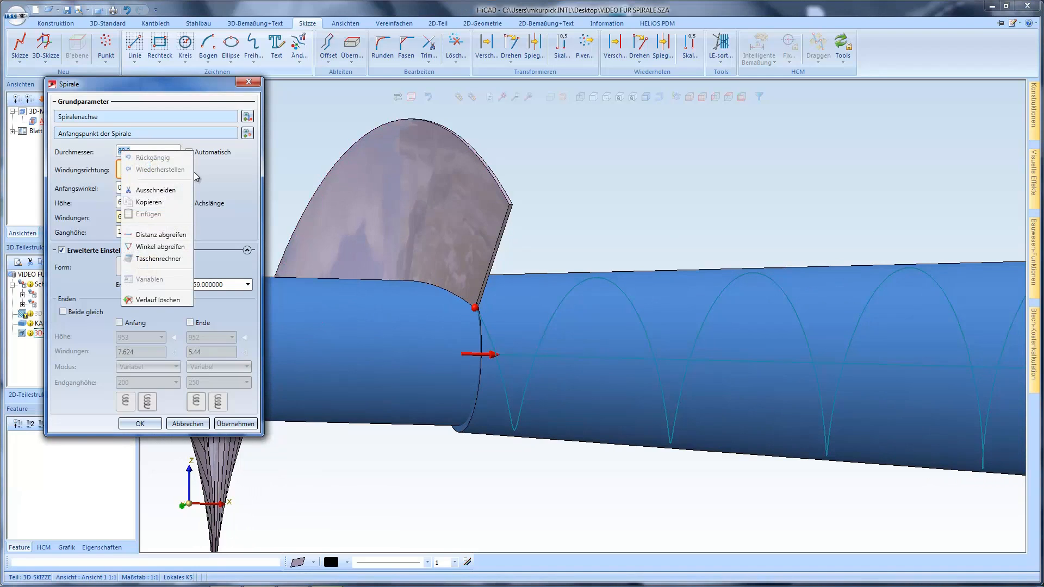
left_click(169, 235)
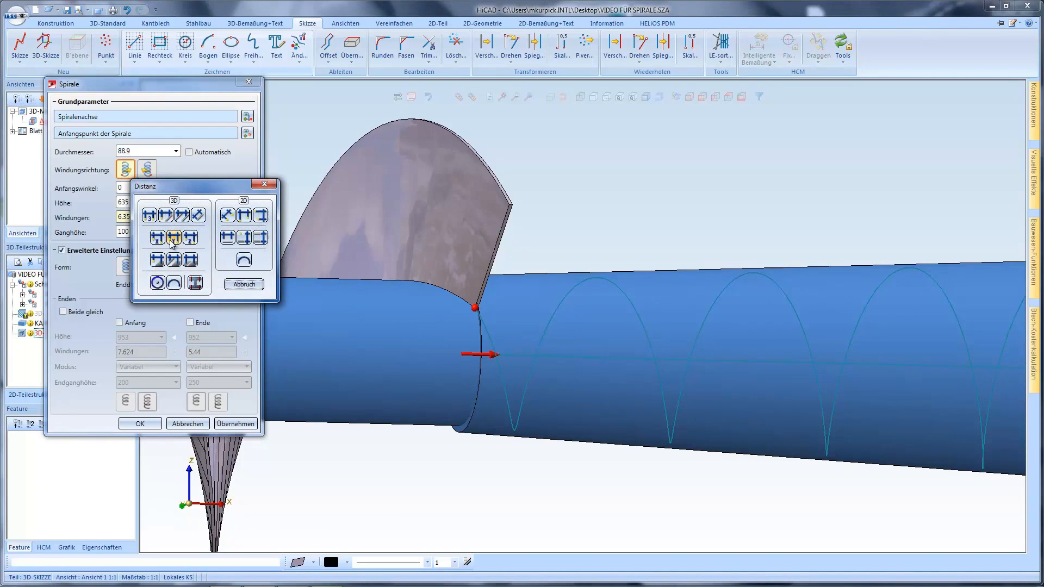
left_click(192, 239)
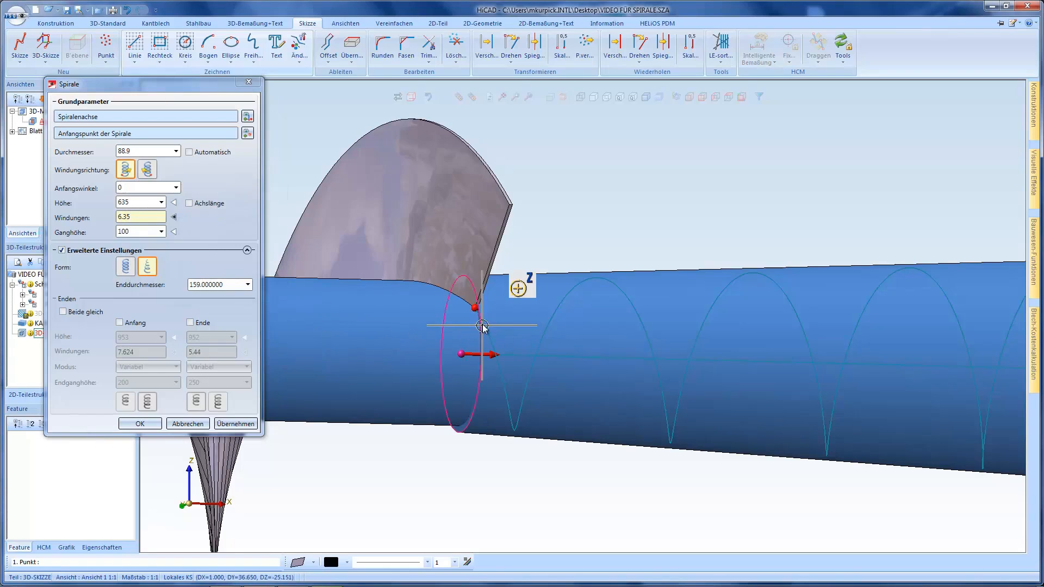
middle_click_drag(474, 312, 442, 321)
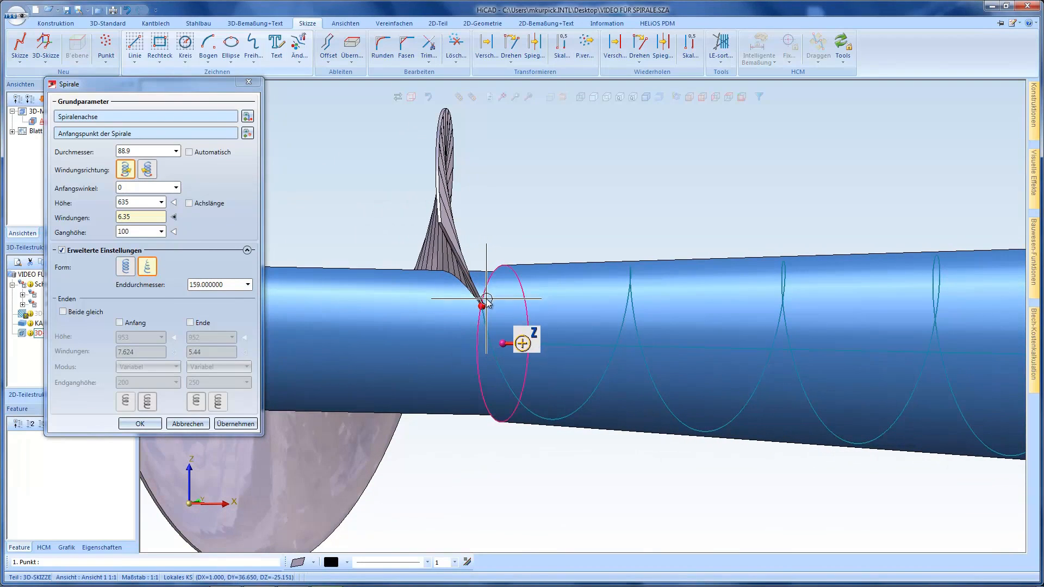
left_click(503, 268)
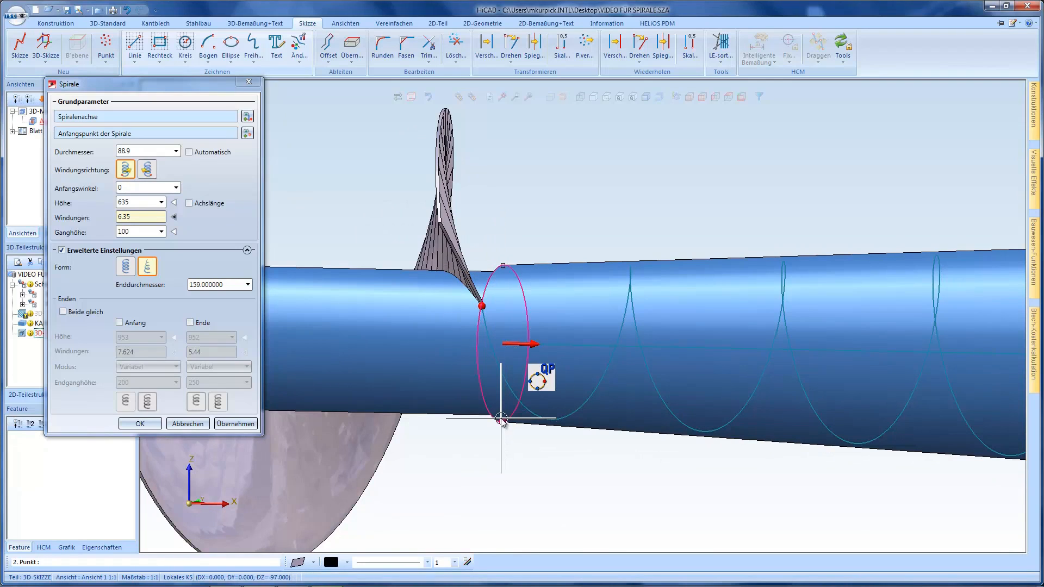
left_click(500, 418)
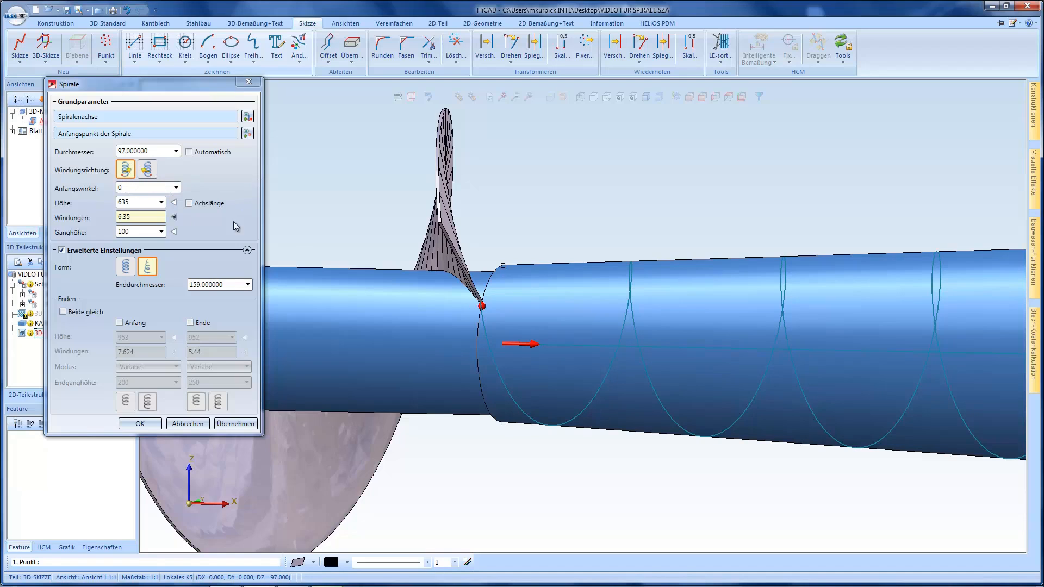
Enable a separate end section for the conical spiral and set its height to 634
left_click(191, 323)
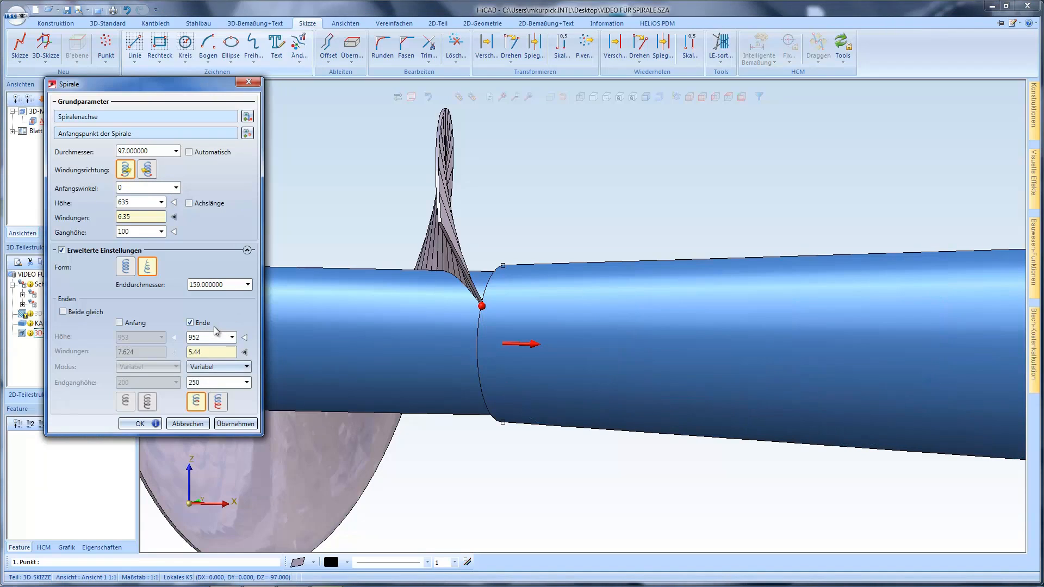
double_click(210, 337)
key("Return")
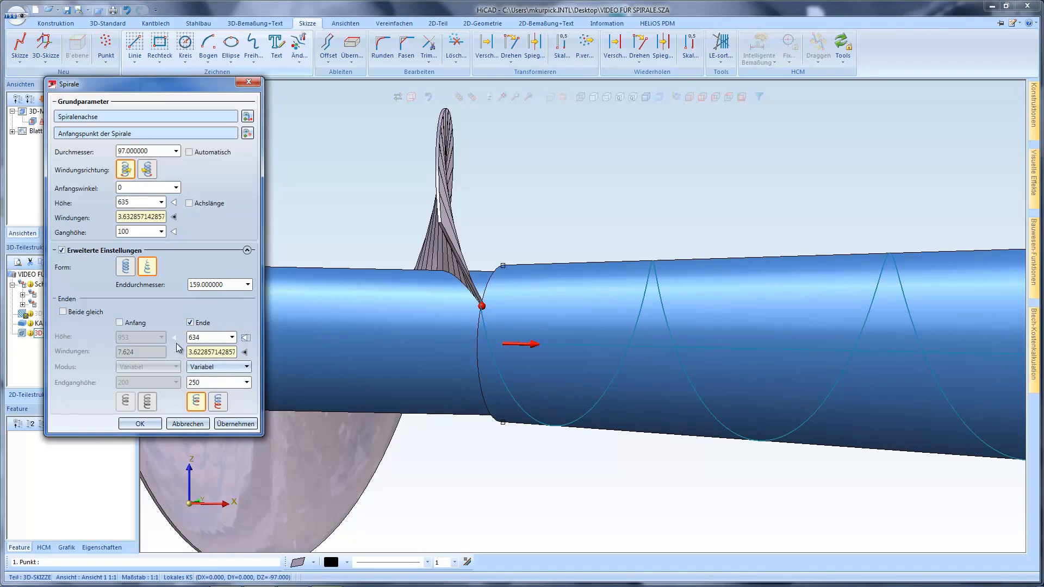
Set the conical spiral's pitch to 250 and its end pitch to 300, and create the spiral
double_click(211, 383)
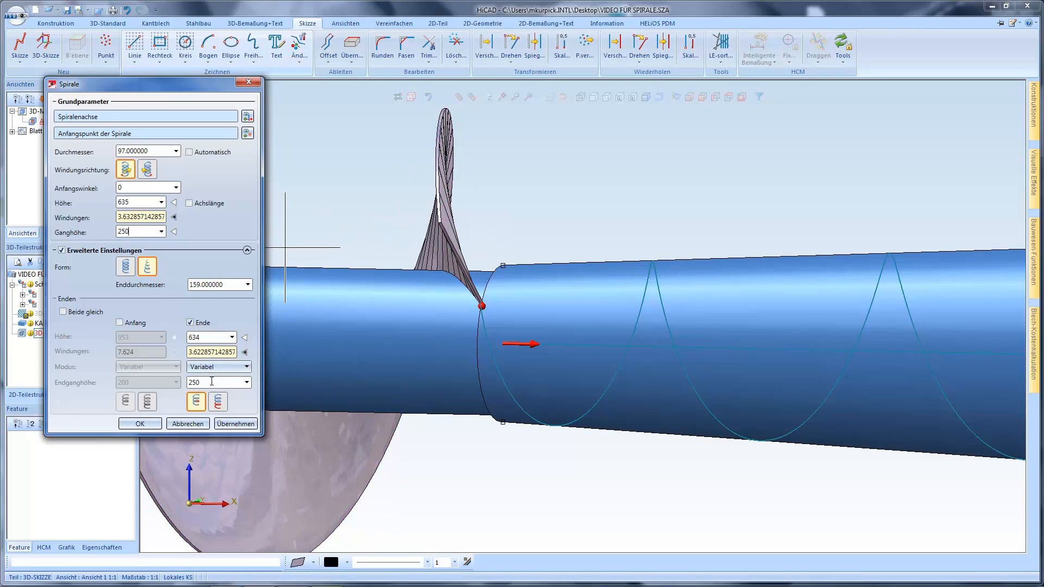
left_click_drag(206, 383, 185, 392)
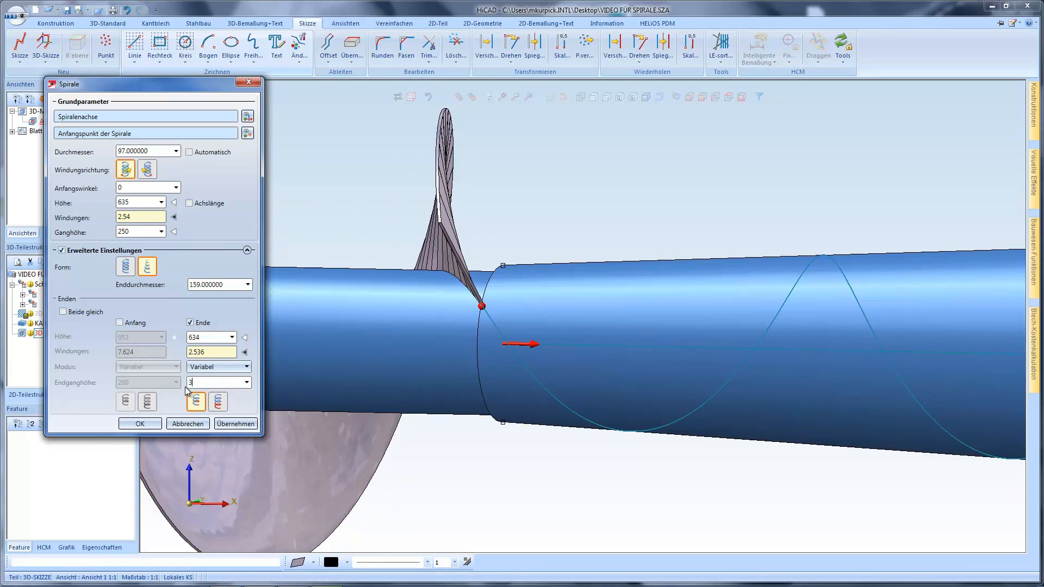
key("Tab")
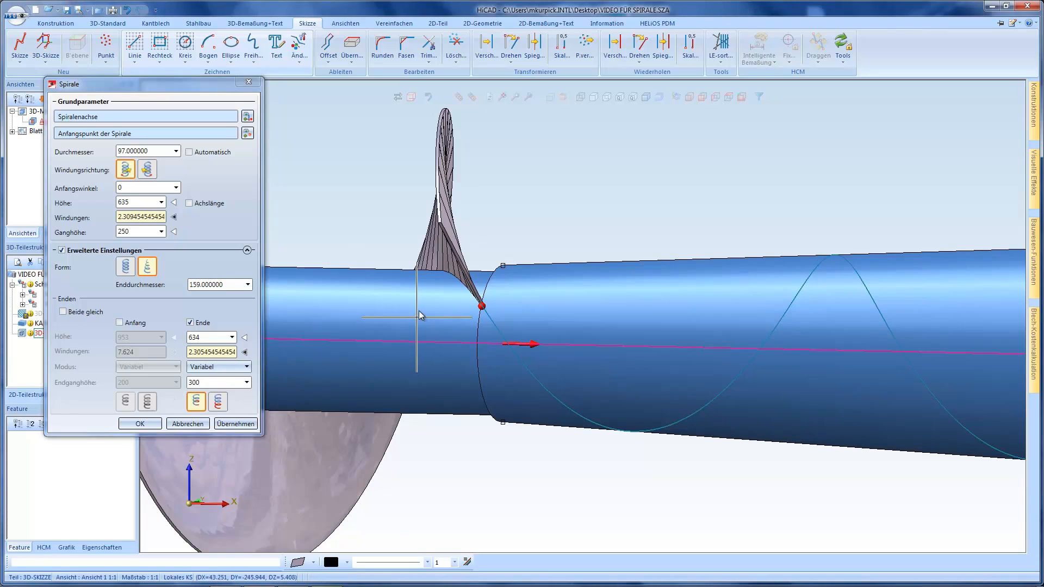
scroll(421, 300, "down", 3)
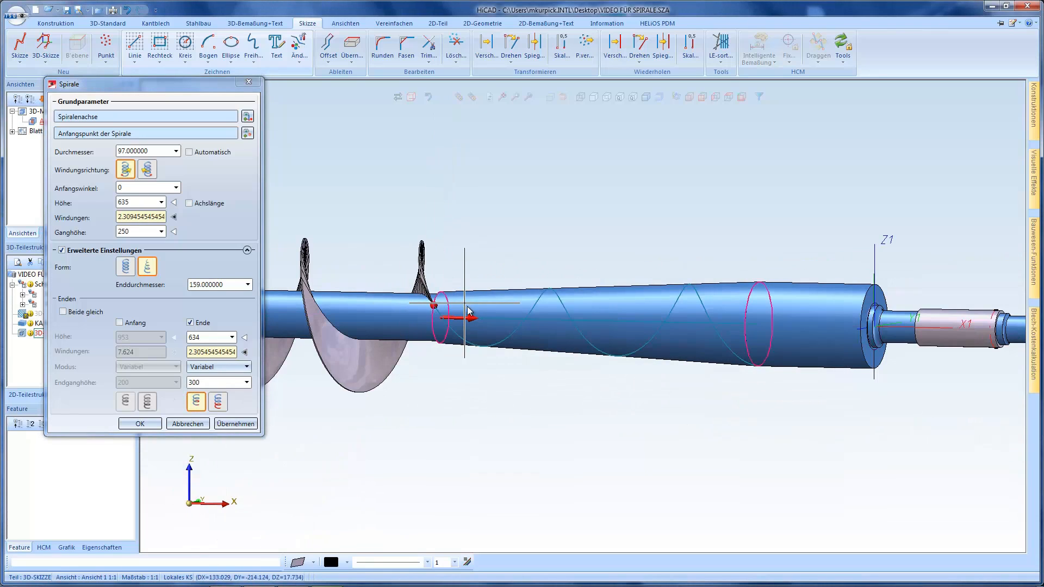
middle_click_drag(467, 307, 489, 309)
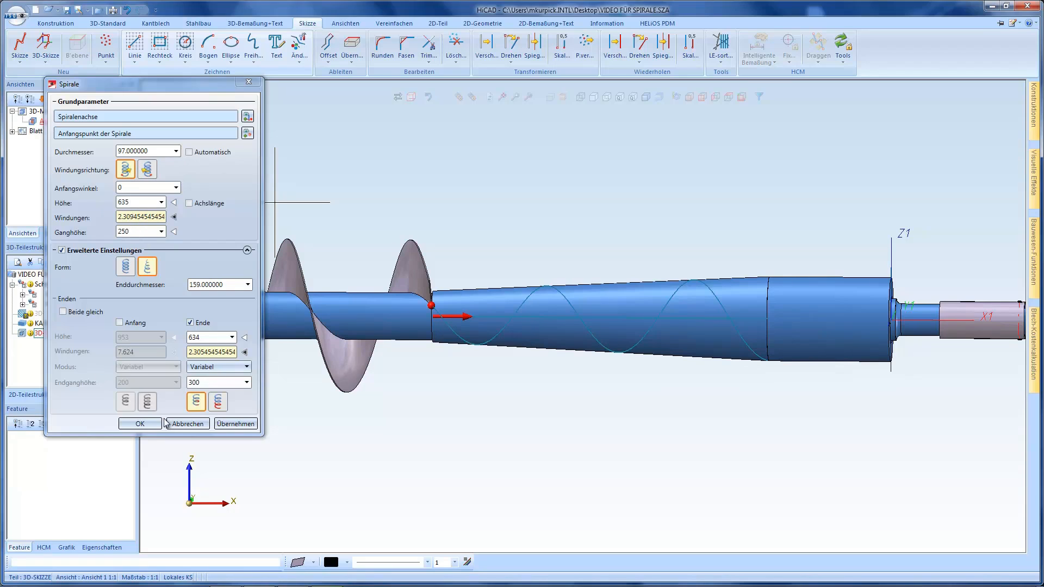
left_click(140, 423)
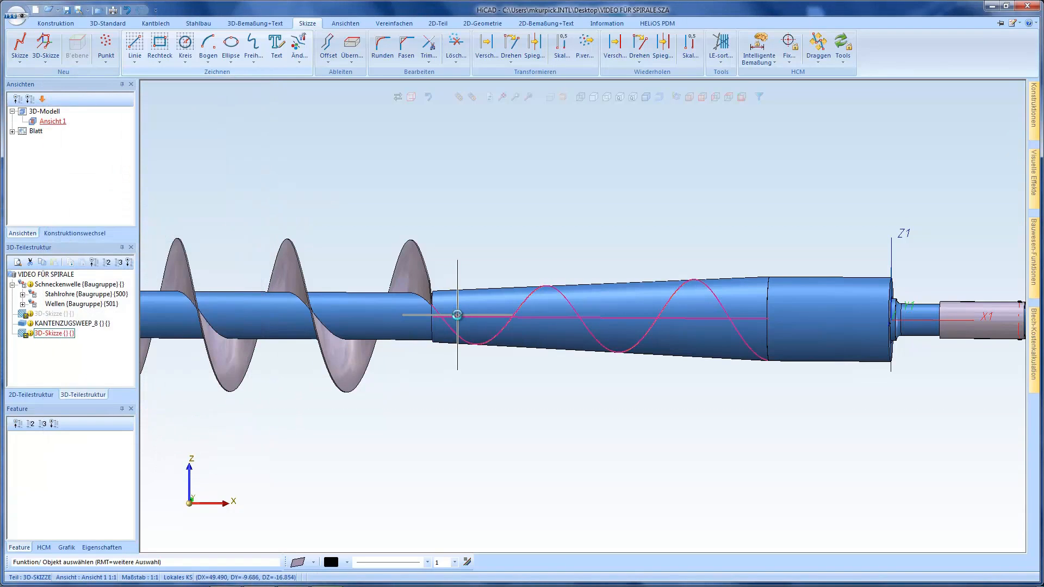
Start a new Kantenzugsweep from the 3D sketch and select the conical spiral as its guide line
middle_click_drag(459, 311, 447, 315)
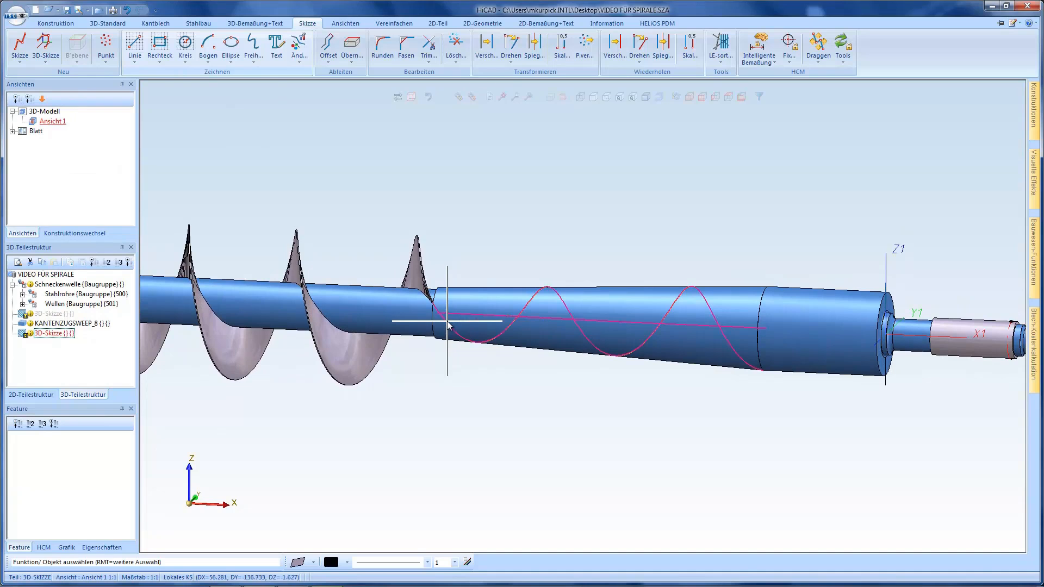
right_click(447, 319)
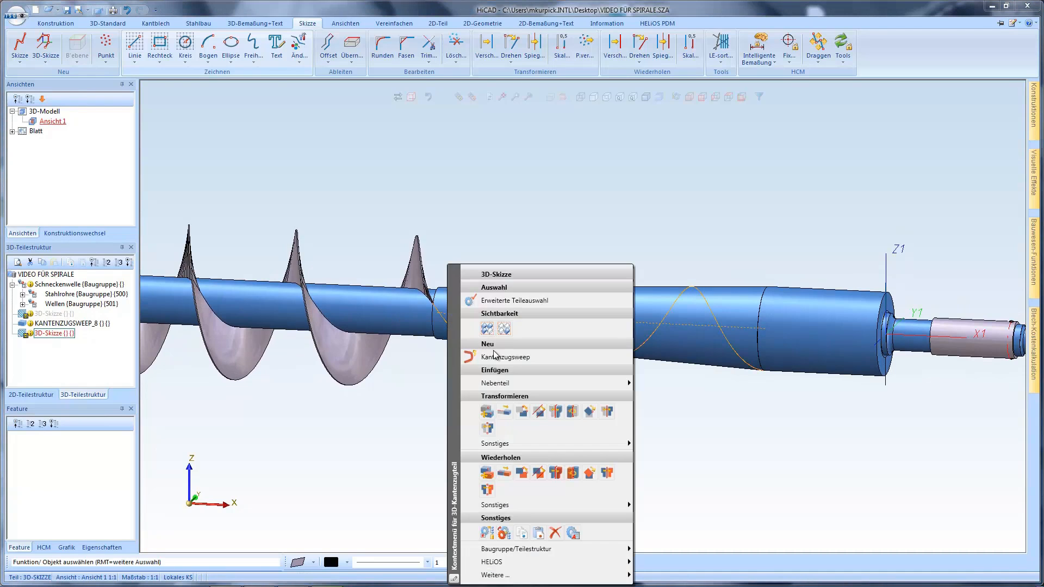
left_click(493, 353)
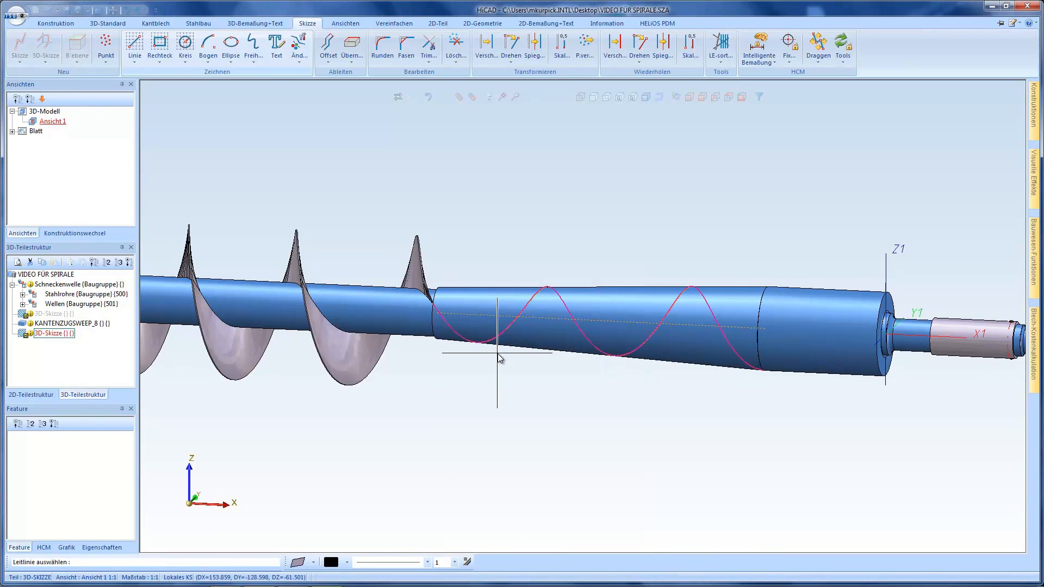
left_click(446, 326)
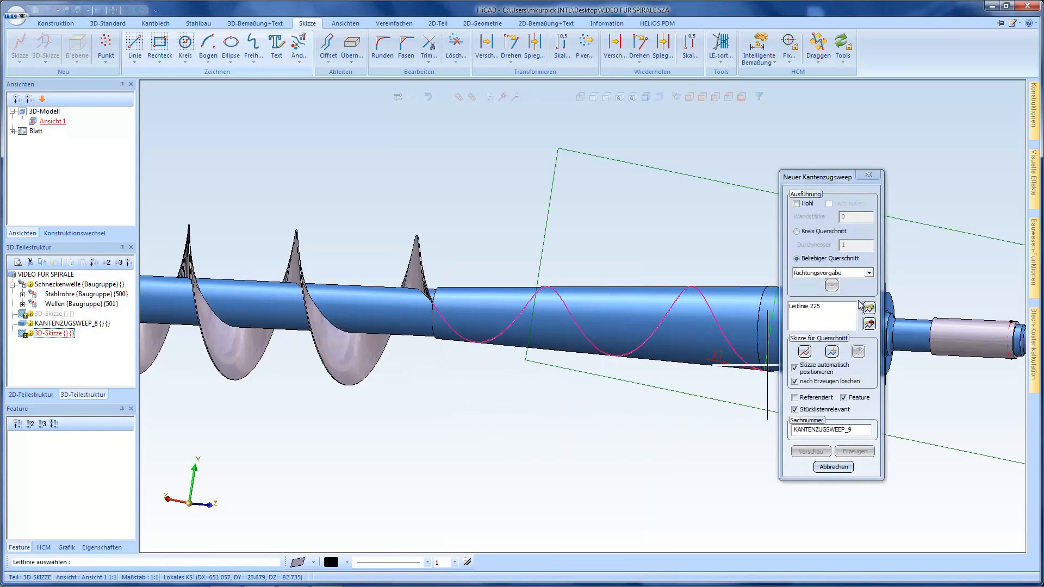
Use Richtungsvorgabe for the sweep's cross-section and pick the spiral's axis as the direction
left_click(873, 274)
left_click(847, 289)
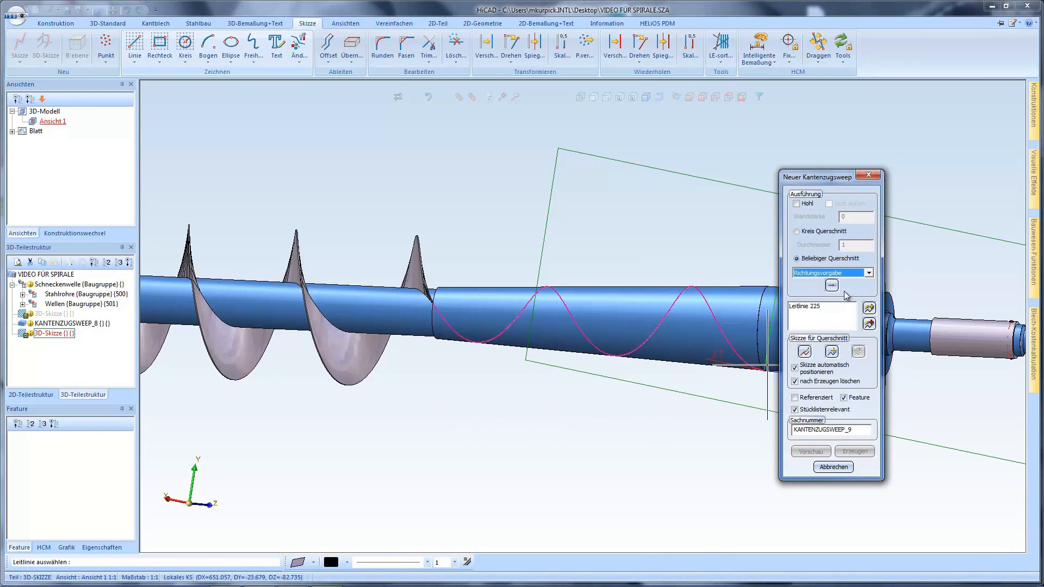
left_click(834, 288)
left_click(869, 308)
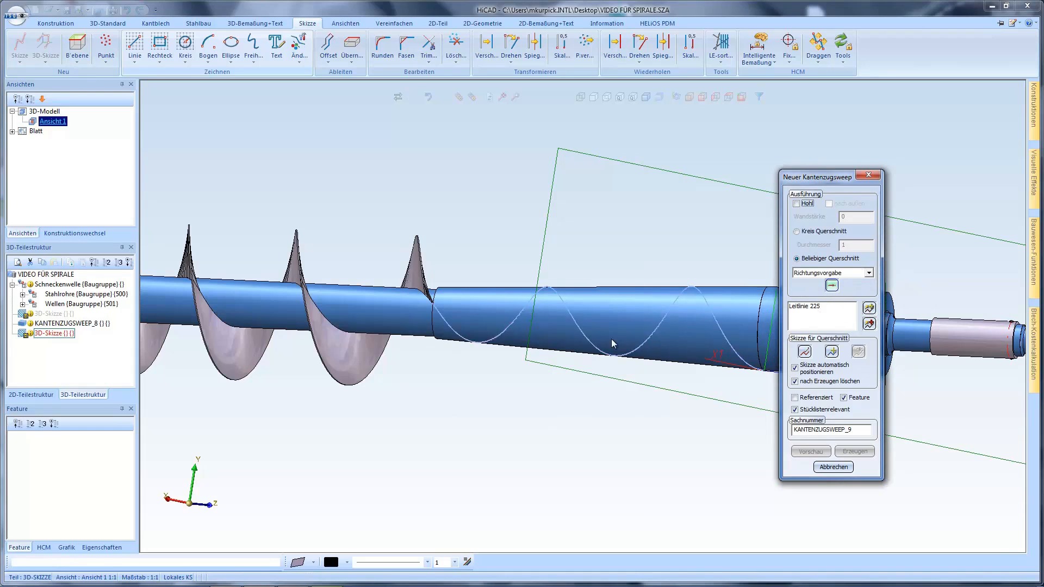
left_click(459, 315)
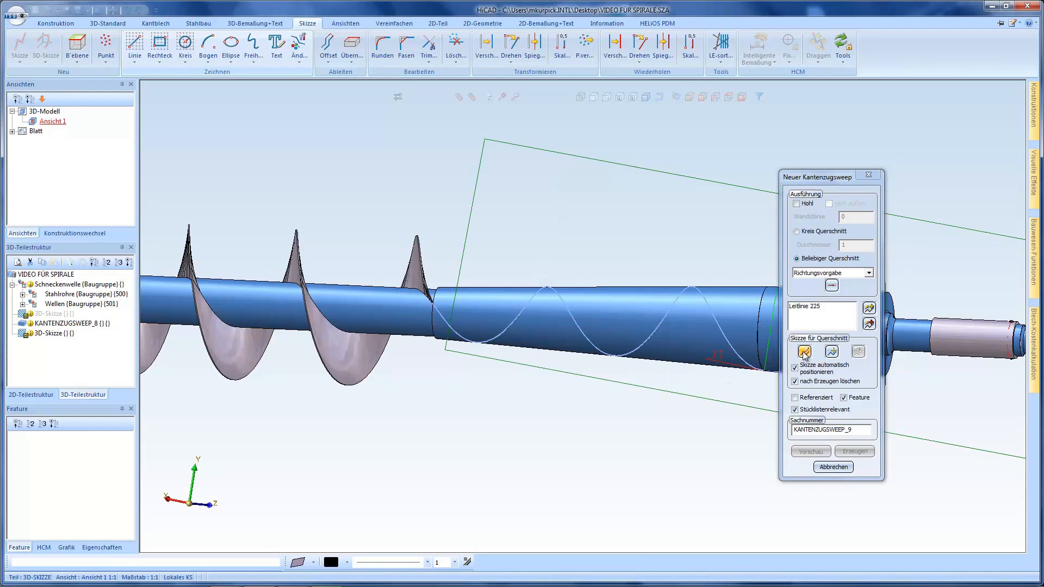
Begin a new cross-section sketch and place its working plane on the end face of the existing worm flight
left_click(805, 352)
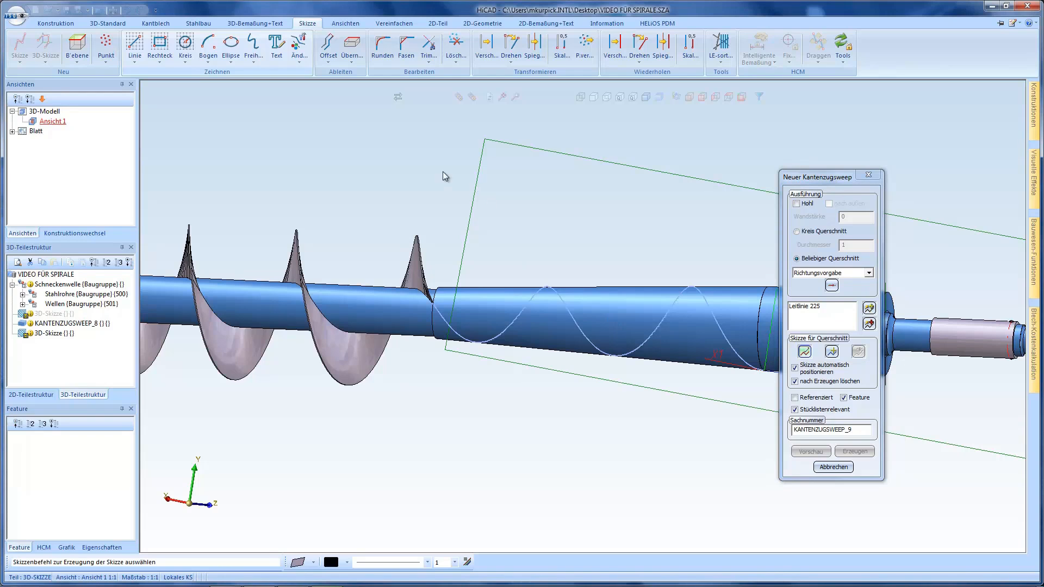
left_click(77, 47)
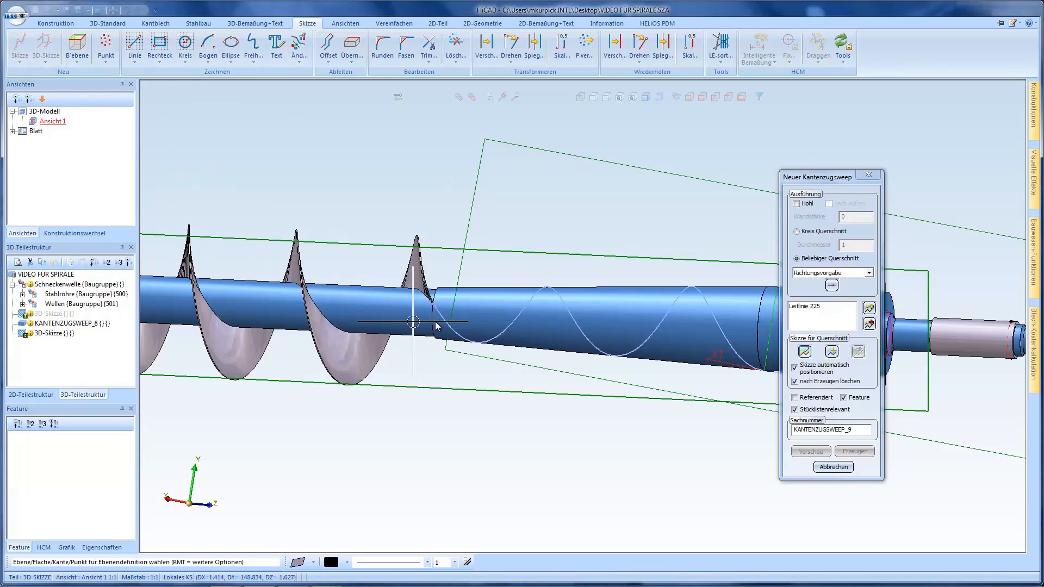
scroll(419, 294, "up", 10)
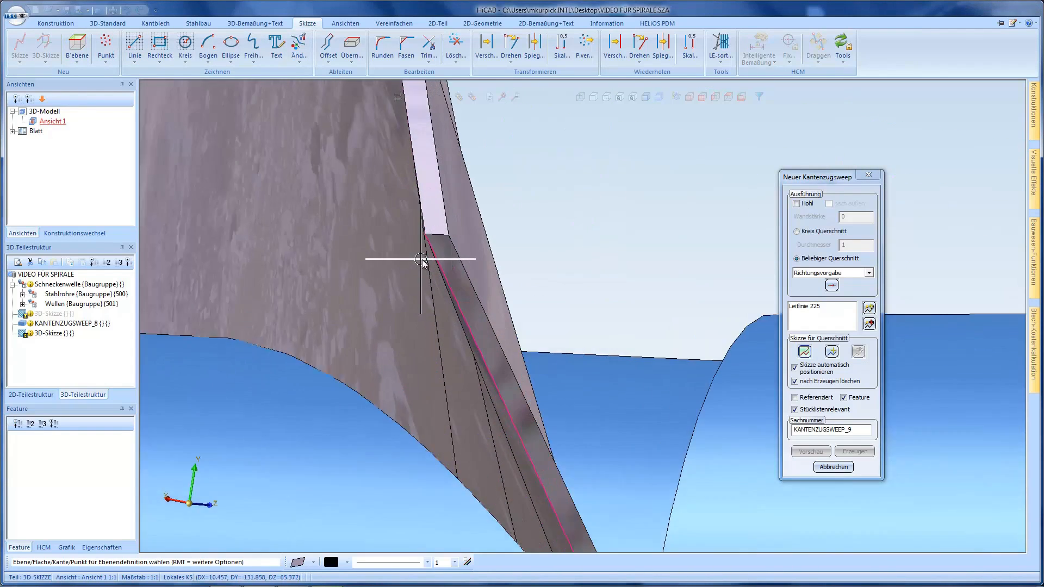
left_click(421, 260)
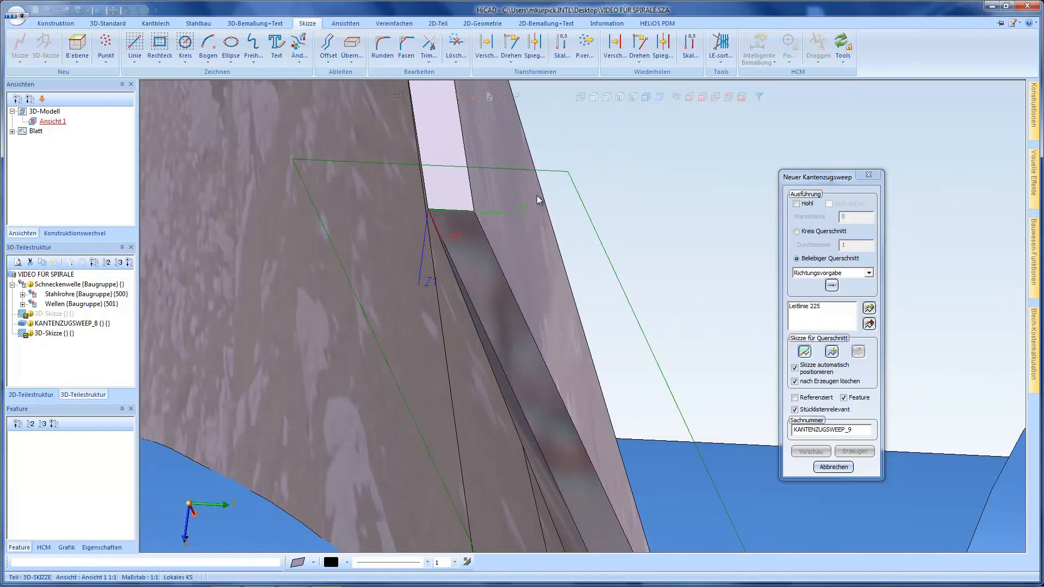
Adopt the long edges of the existing flight's end face into the cross-section sketch
scroll(482, 163, "down", 5)
mouse_move(490, 197)
middle_mouse_down()
mouse_move(481, 175)
mouse_move(491, 173)
middle_mouse_up()
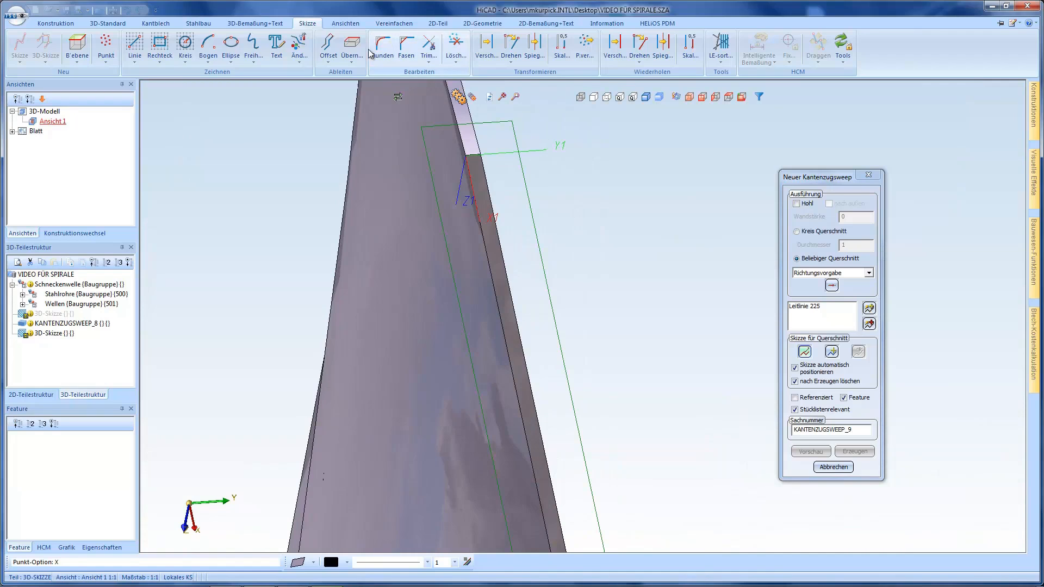
left_click(352, 45)
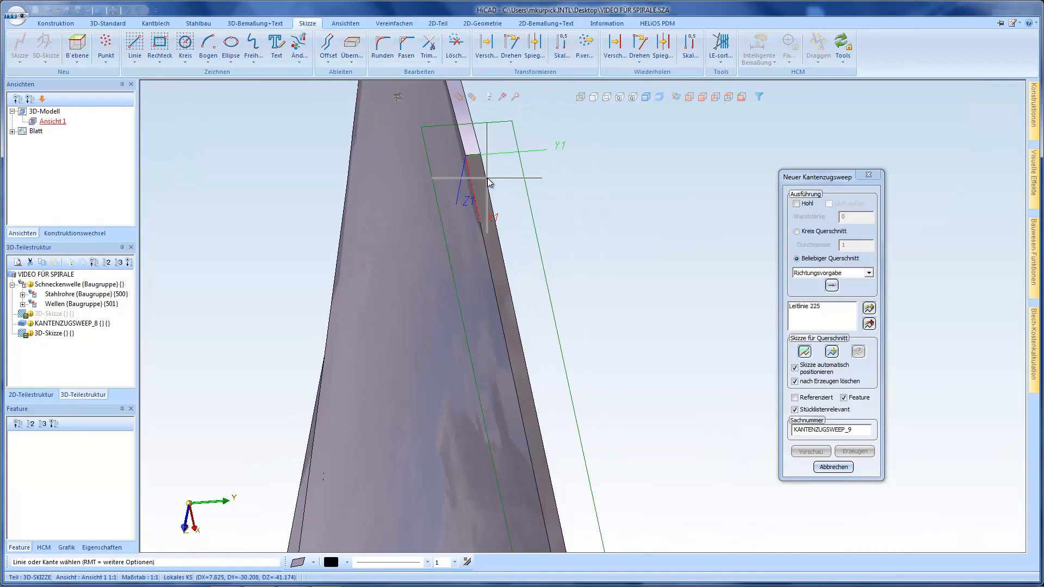
scroll(490, 182, "up", 3)
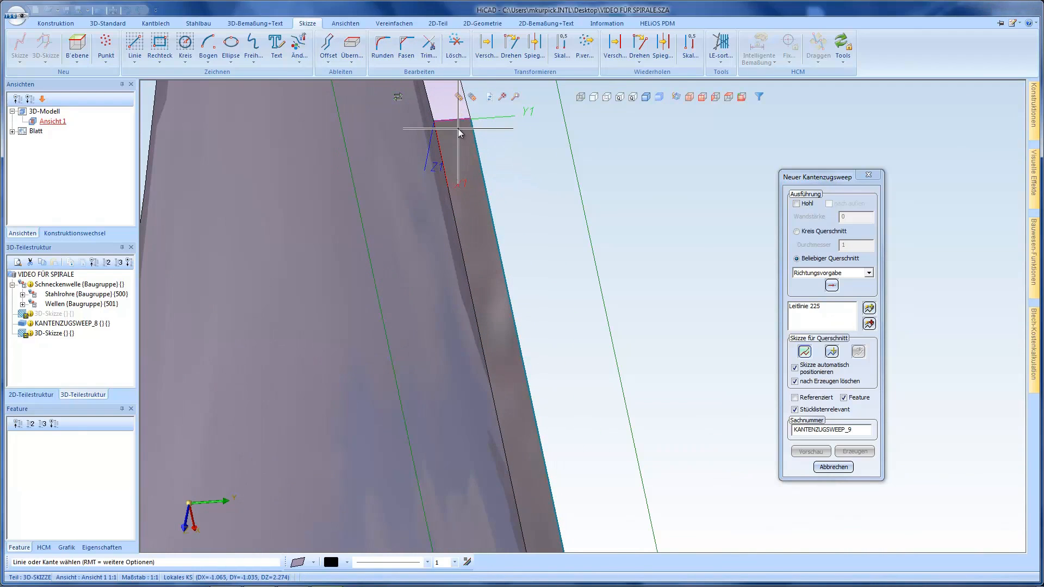
scroll(459, 152, "down", 4)
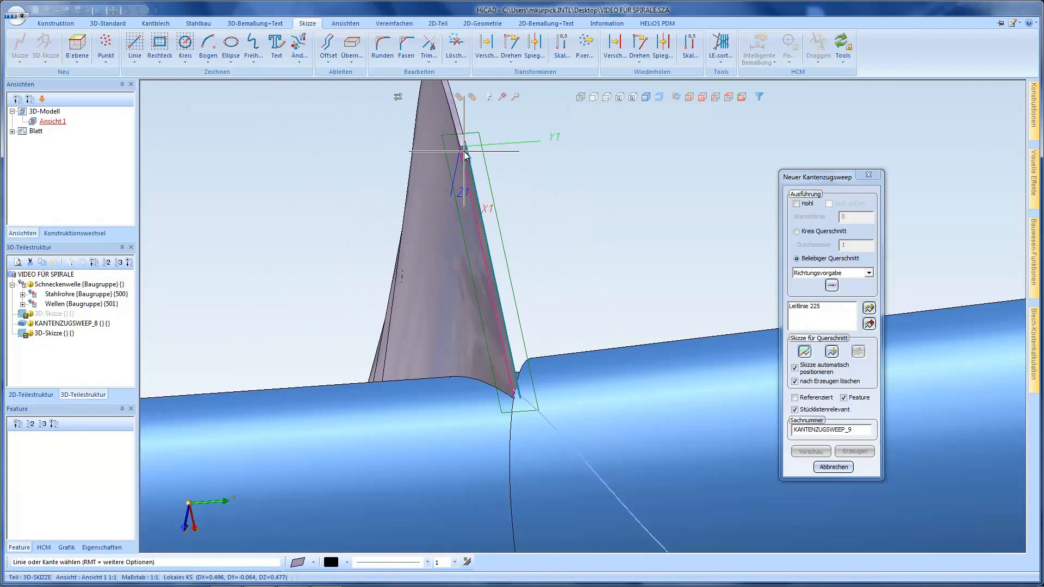
scroll(464, 151, "down", 2)
middle_click(495, 321)
scroll(511, 326, "up", 2)
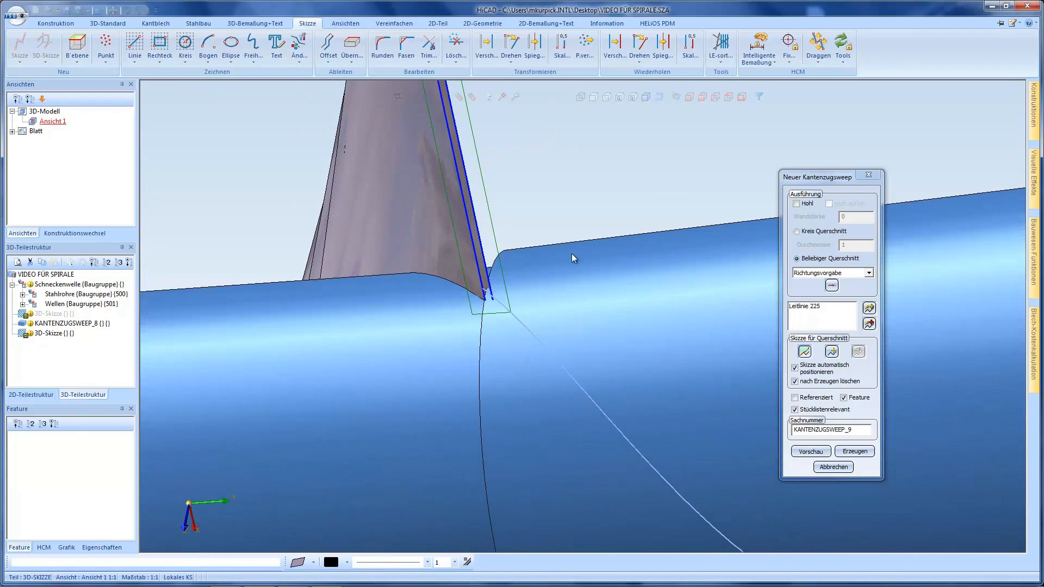
Draw a vertical line about 1.2 mm long across the upper profile edge, starting beside the corner of the cone's small end
left_click(741, 97)
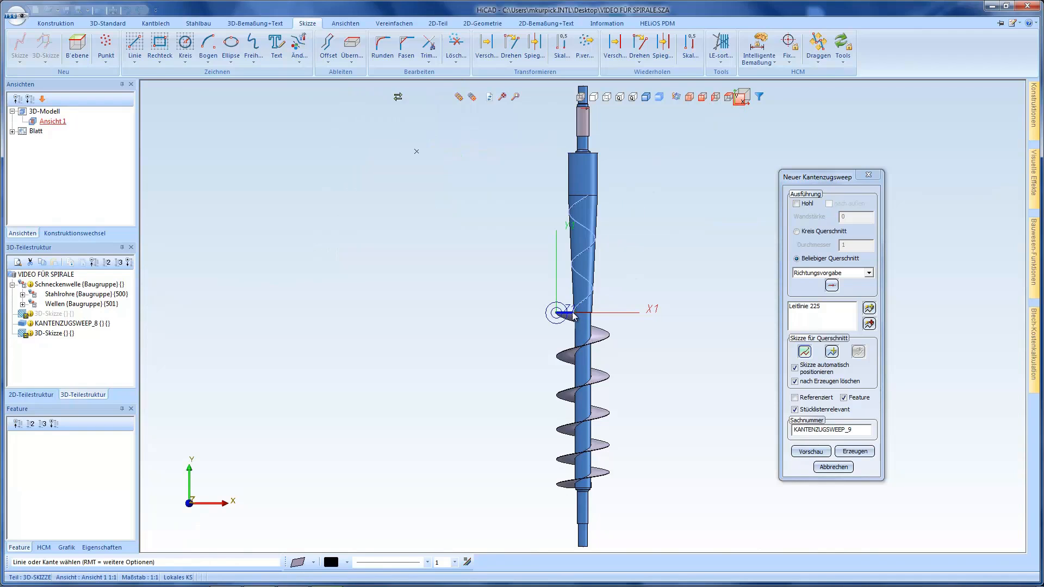
scroll(574, 314, "up", 6)
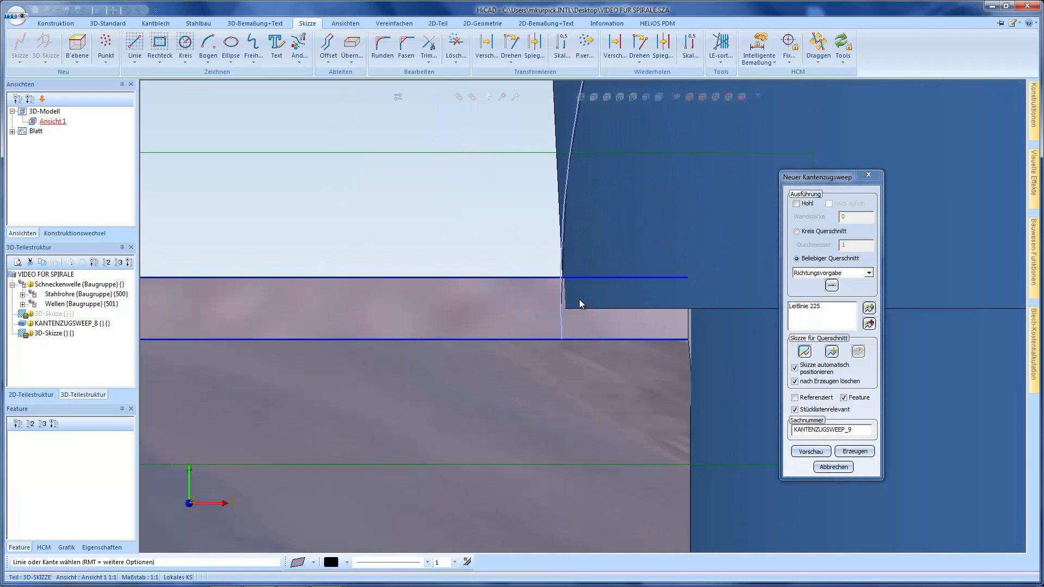
scroll(579, 300, "up", 2)
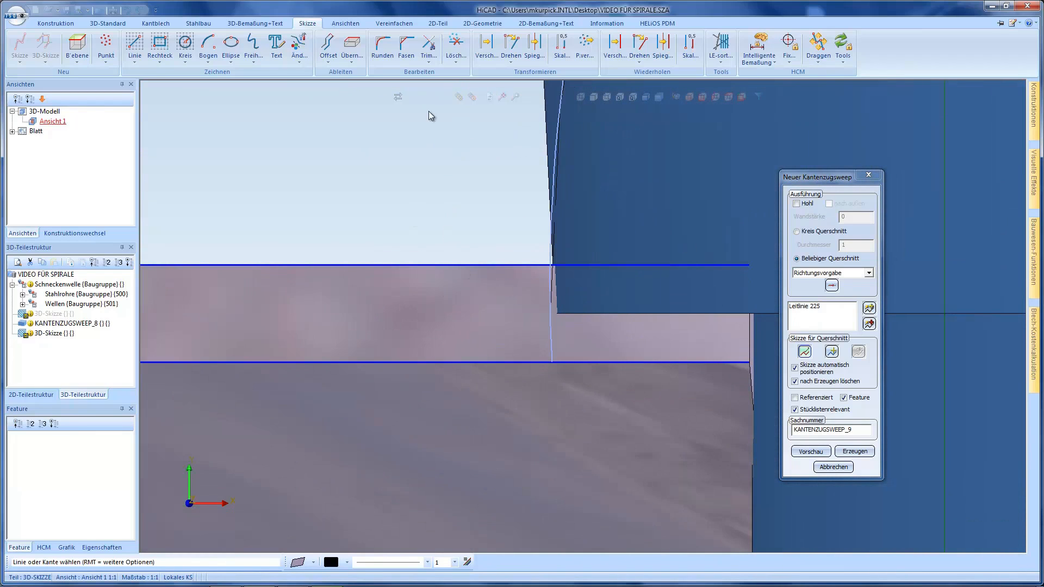
left_click(135, 44)
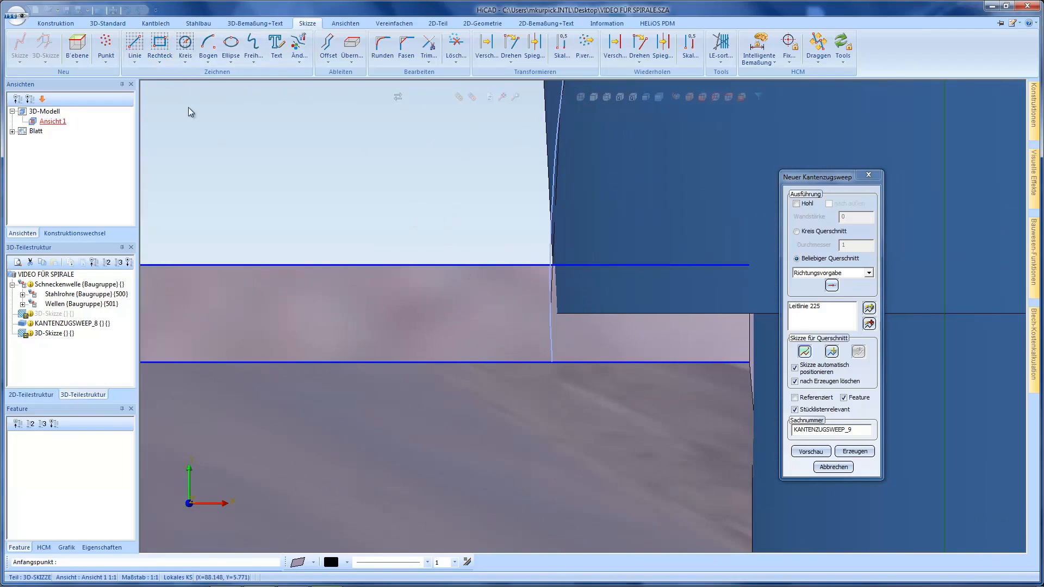
left_click(555, 314)
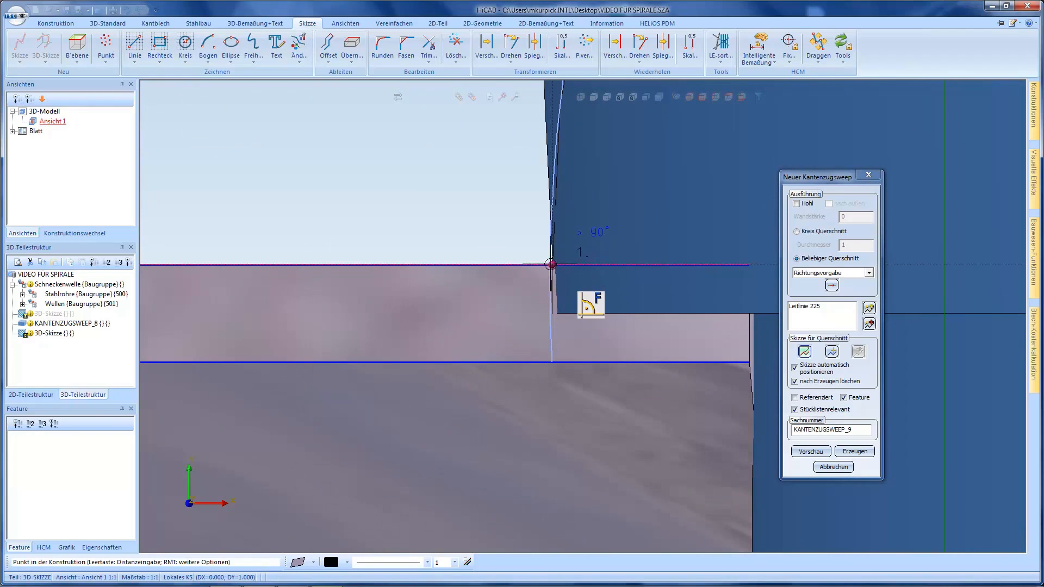
scroll(551, 265, "up", 2)
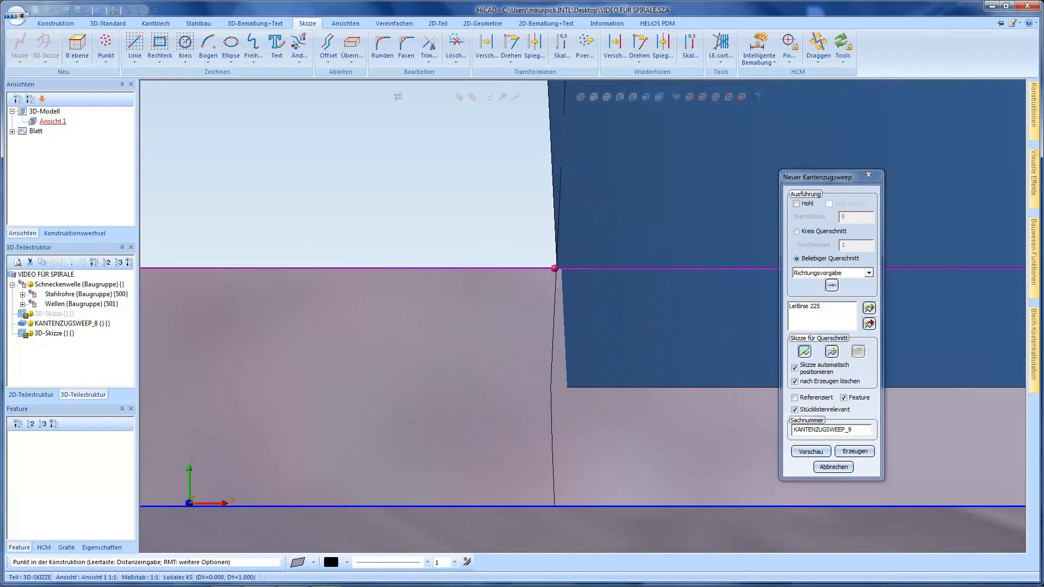
left_click(549, 246)
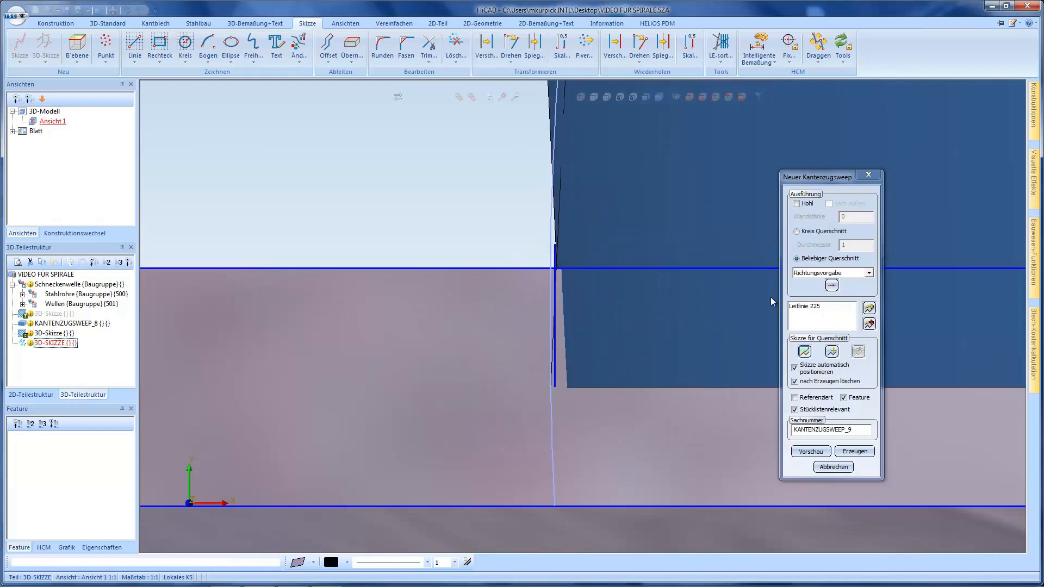
Extend the short vertical line in the cross-section sketch down to the lower long profile edge
left_click(429, 52)
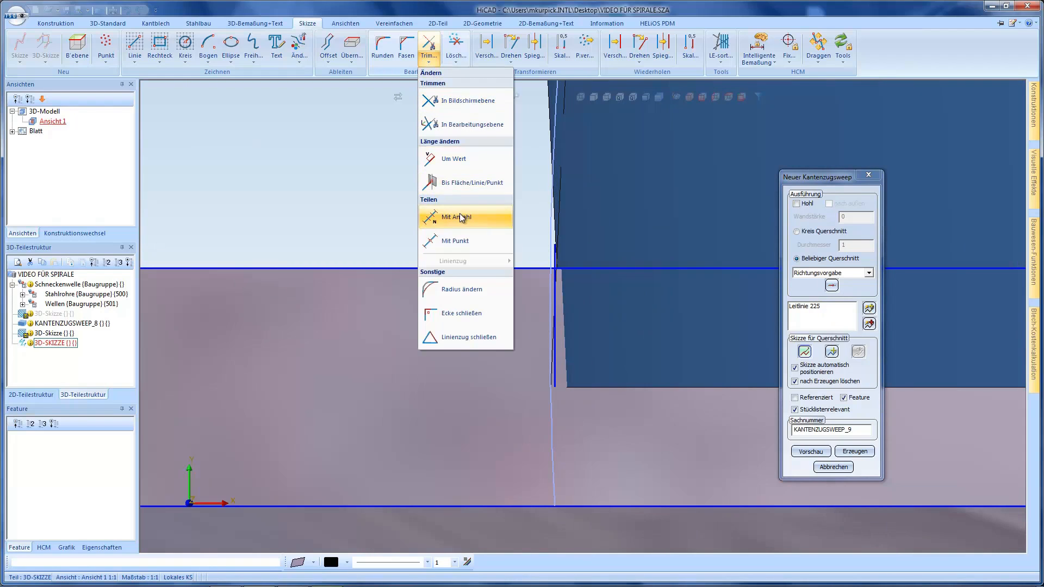
left_click(461, 183)
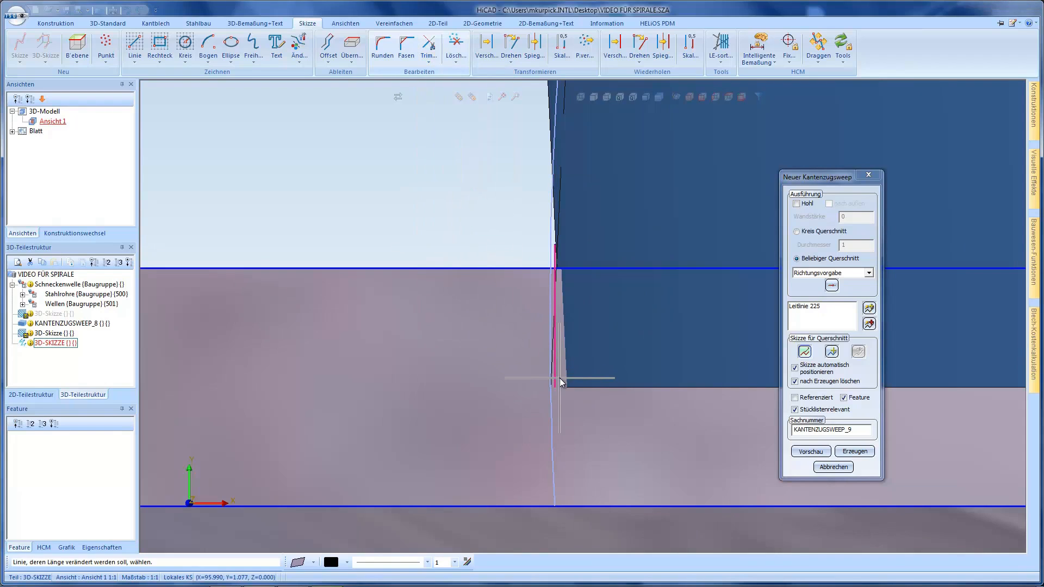
left_click(586, 508)
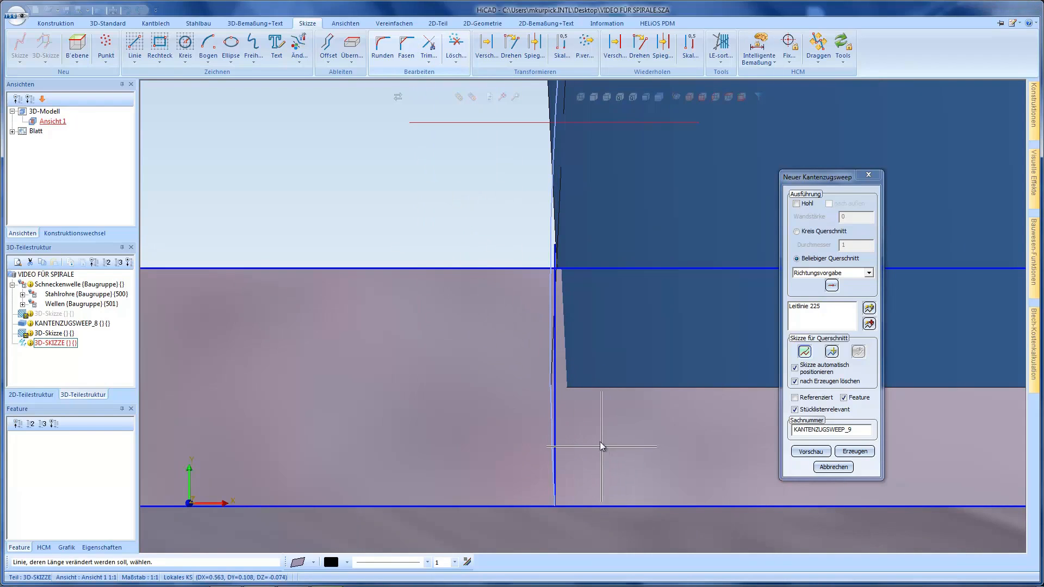
Trim the vertical line's overhang above the upper edge and the parts of both long edges beyond it on the cone side
left_click(428, 46)
scroll(548, 188, "up", 3)
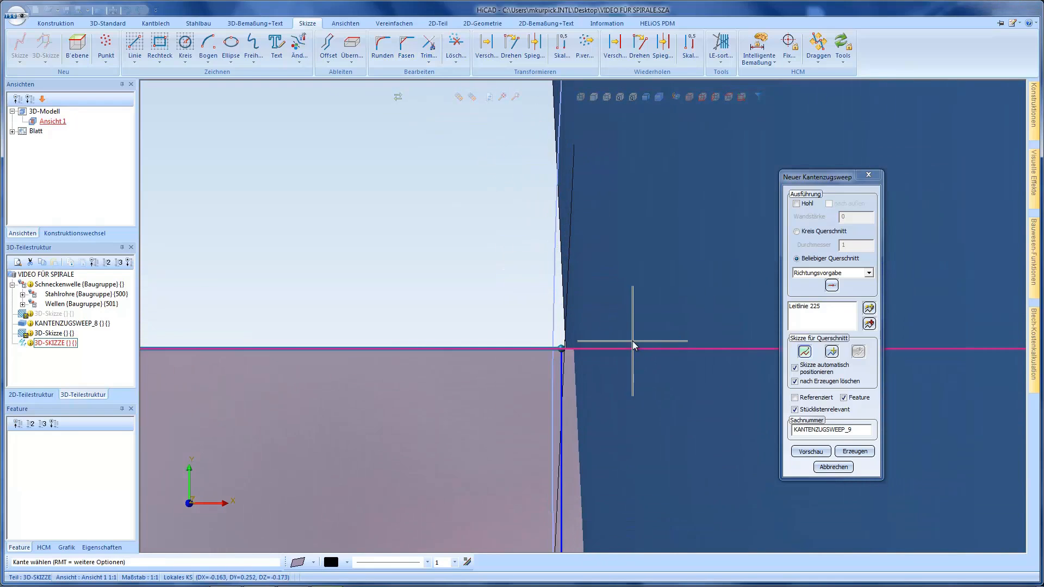
scroll(509, 226, "up", 2)
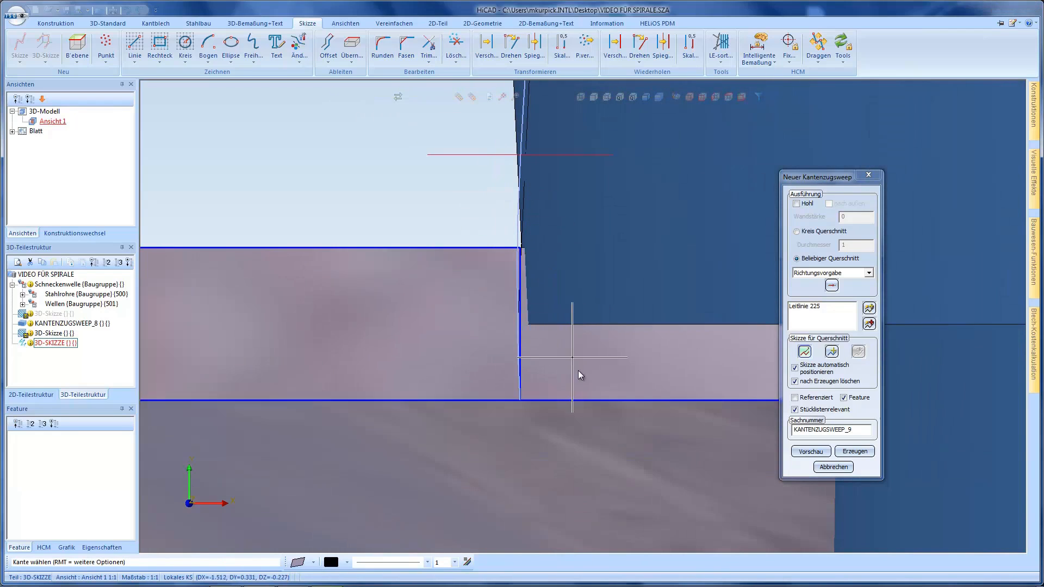
scroll(467, 243, "down", 2)
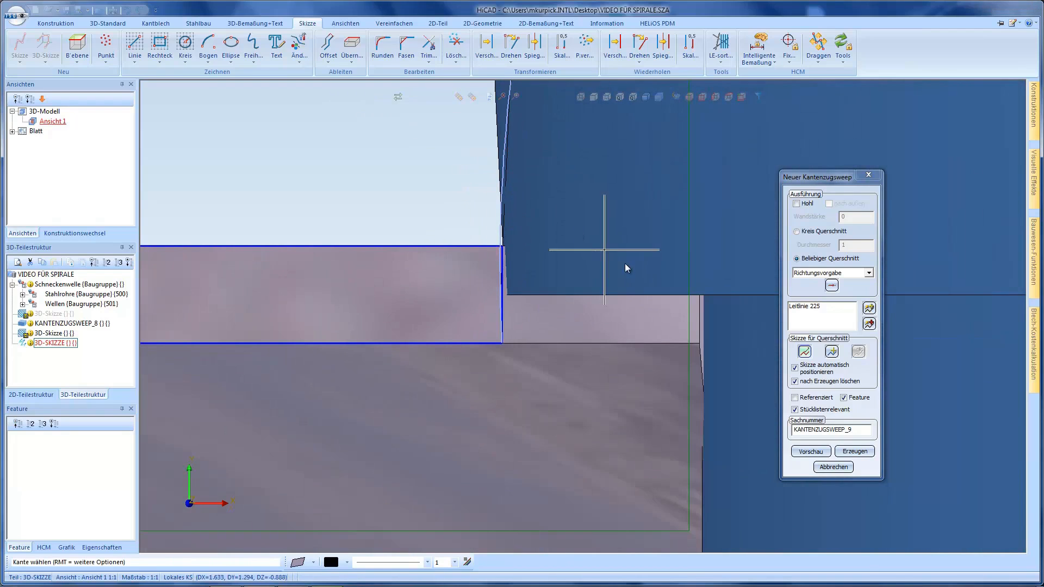
scroll(768, 309, "down", 3)
Create the Kantenzugsweep along the conical spiral from the trimmed cross-section sketch
left_click(691, 97)
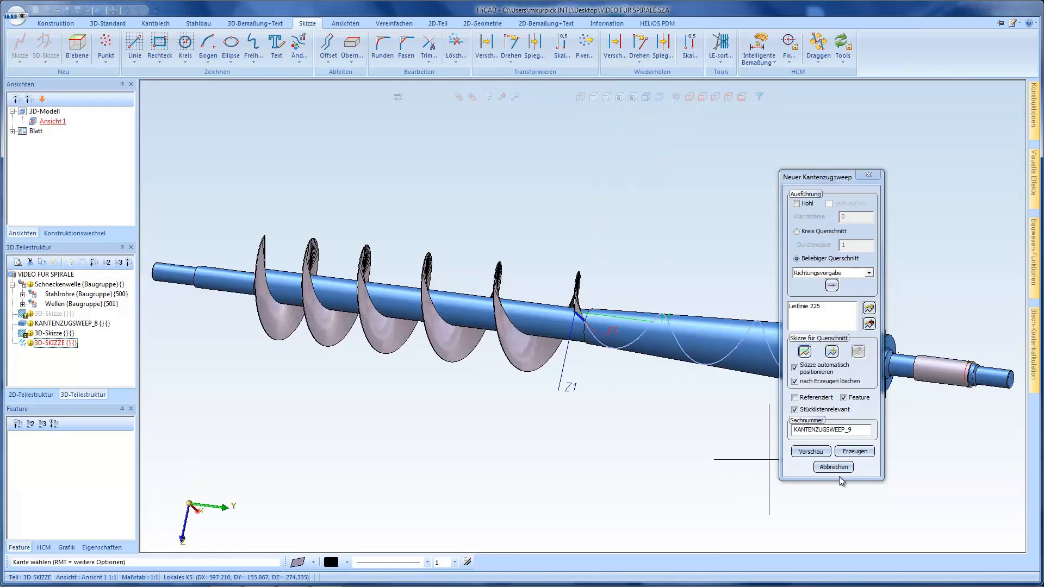
left_click(856, 454)
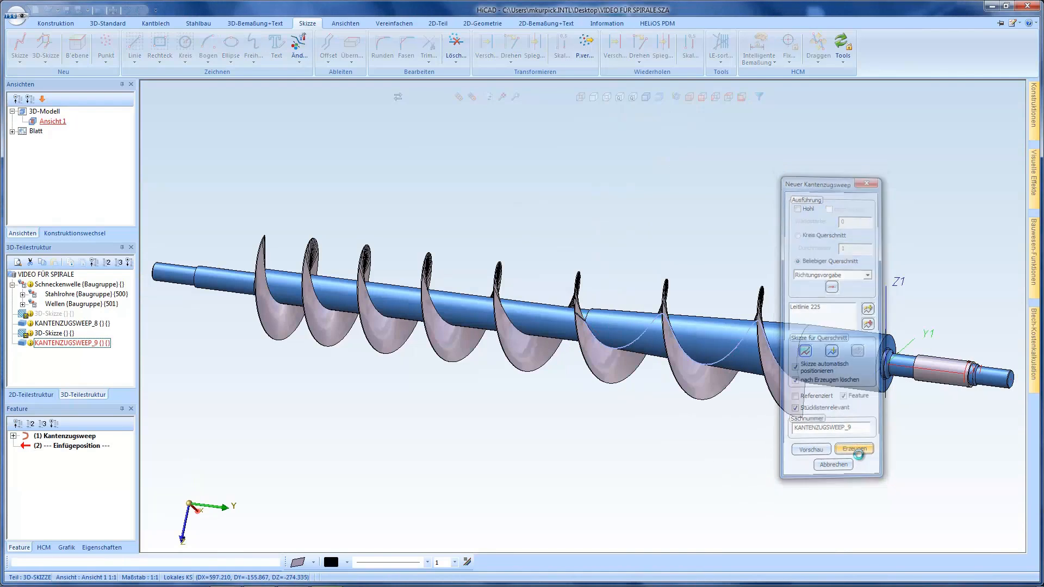
Examine the transition between the straight and conical flights up close, and the whole worm shaft from an angled, a side and a front view
scroll(632, 346, "up", 5)
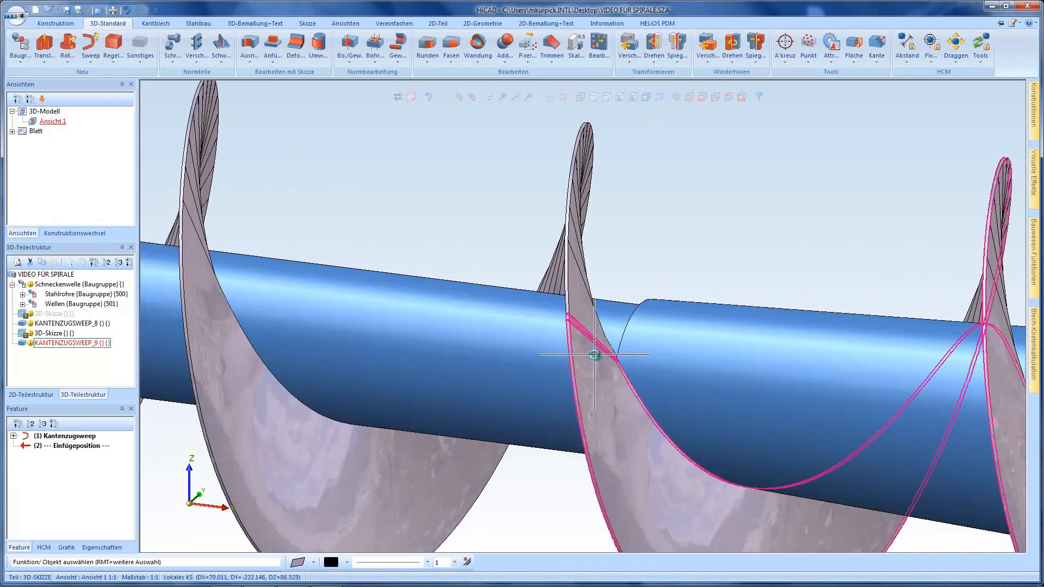
mouse_move(592, 350)
middle_mouse_down()
mouse_move(607, 338)
mouse_move(622, 348)
mouse_move(594, 346)
middle_mouse_up()
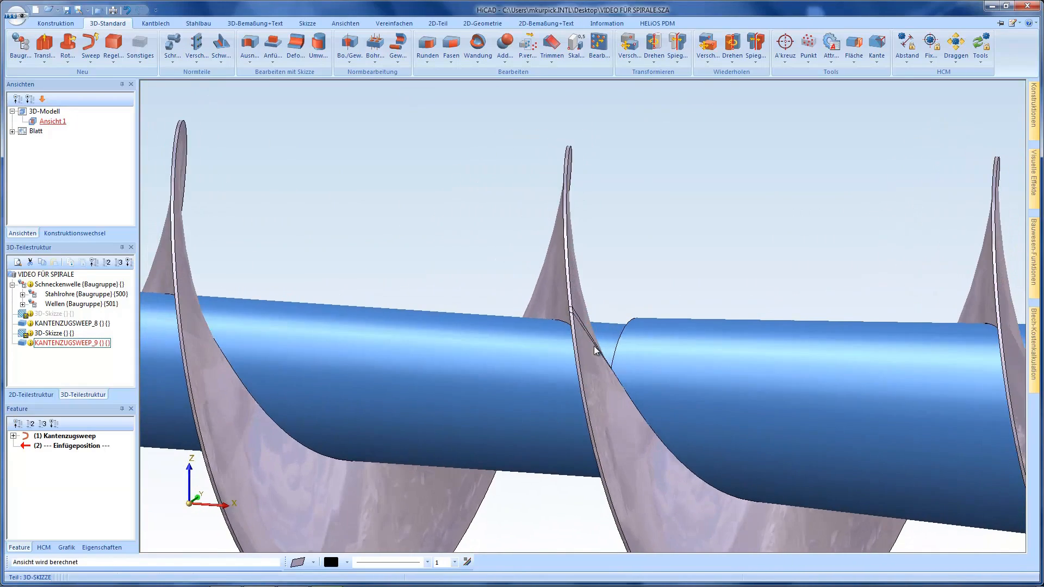
scroll(523, 324, "down", 5)
scroll(523, 325, "down", 2)
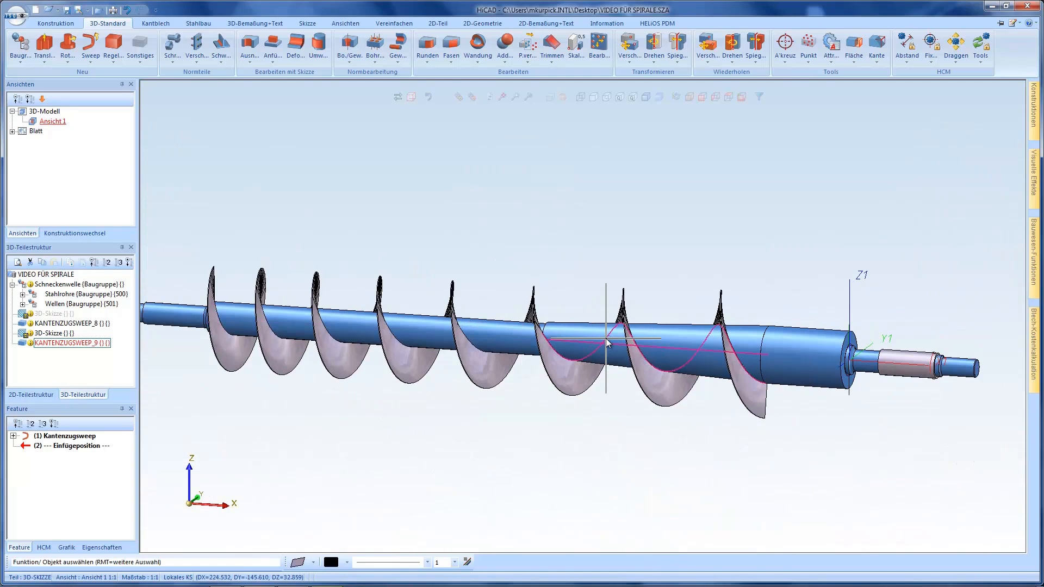
middle_click_drag(607, 342, 576, 335)
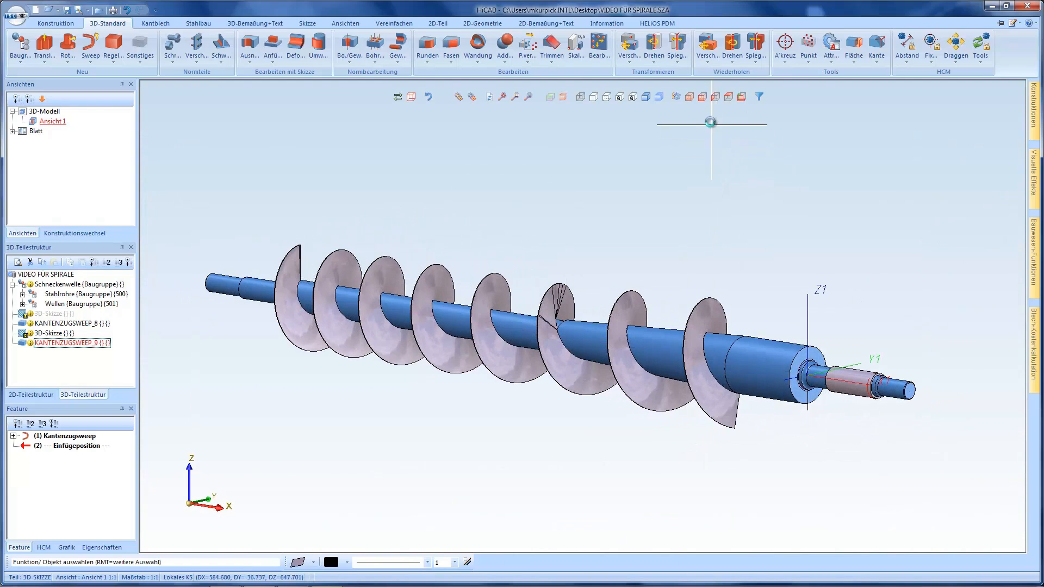
left_click(714, 99)
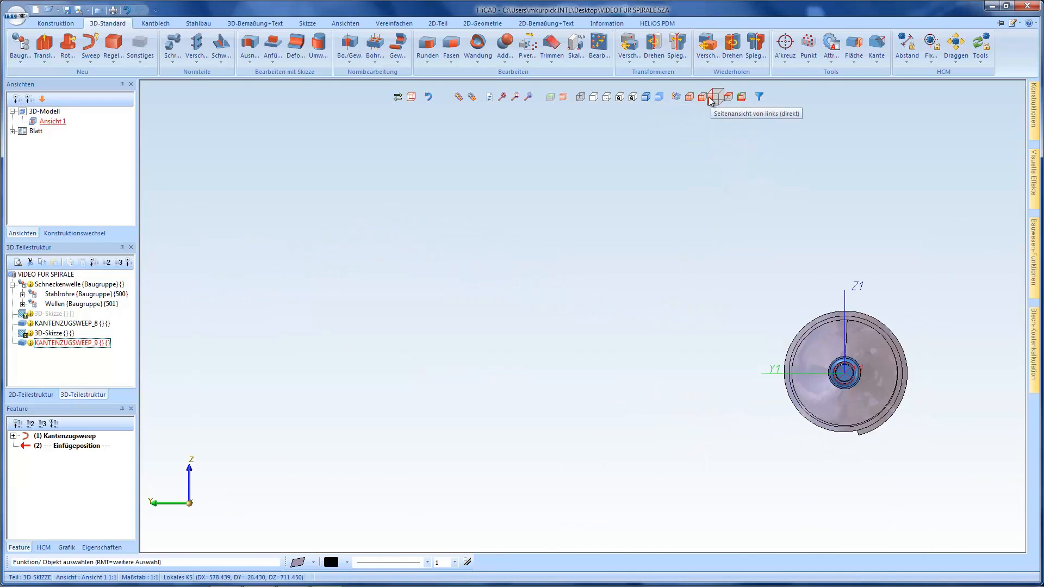
left_click(704, 98)
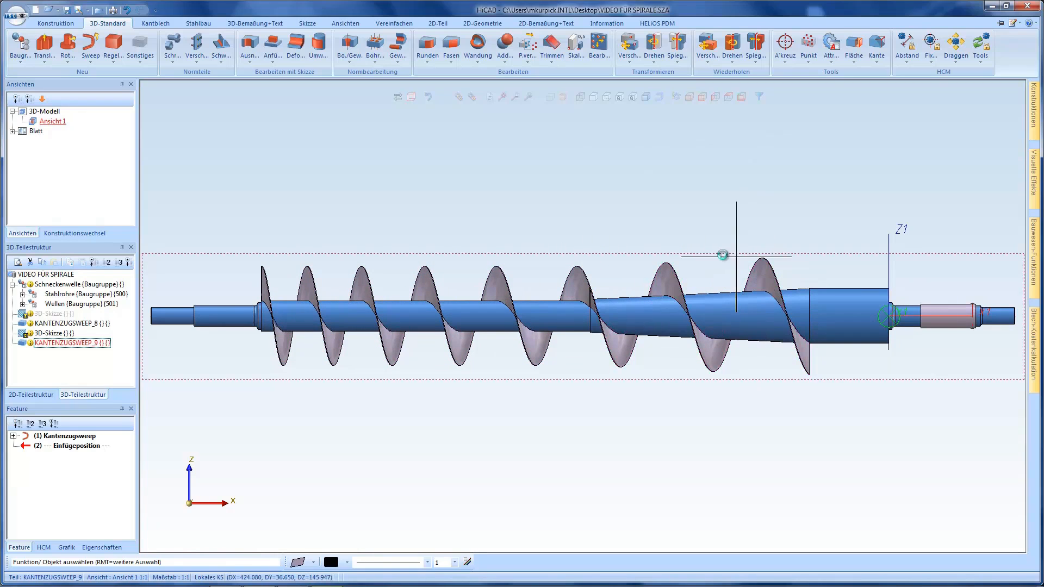
Load the guide line of the conical Kantenzugsweep and review the parameters of its Spirale constraint without changing them
left_click(14, 436)
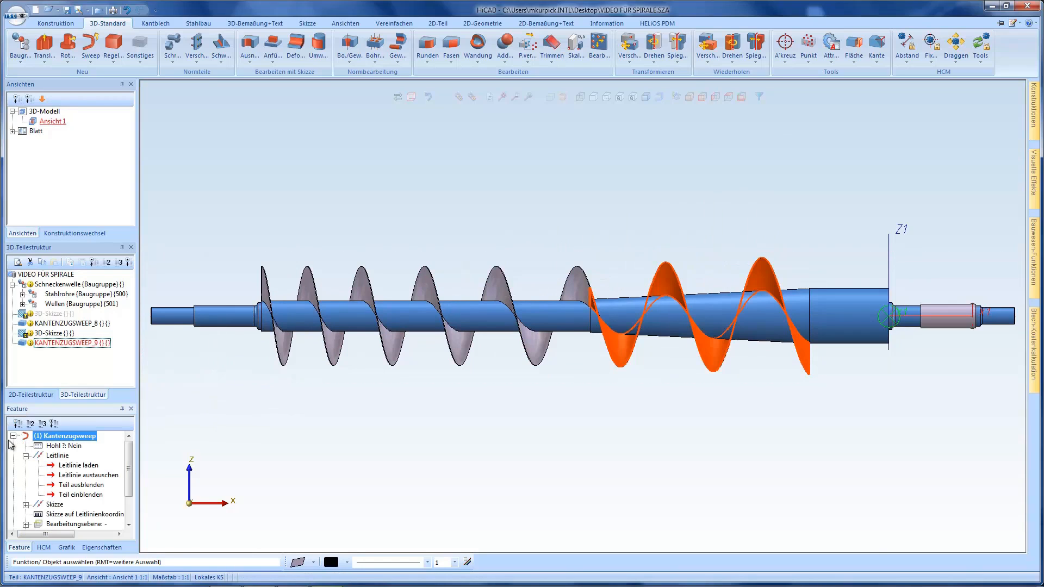
double_click(84, 467)
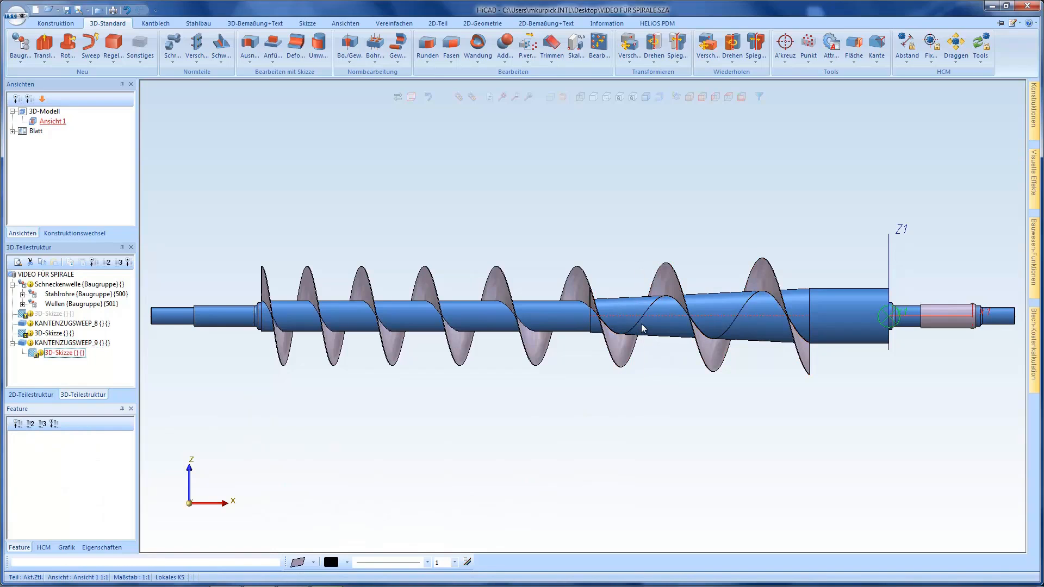
left_click(45, 548)
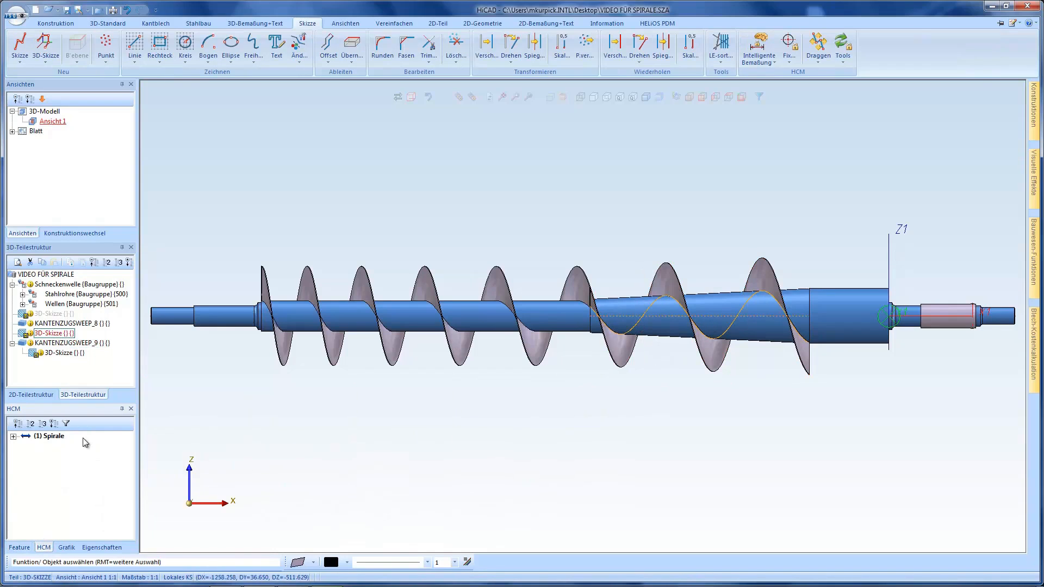
right_click(50, 439)
left_click(71, 440)
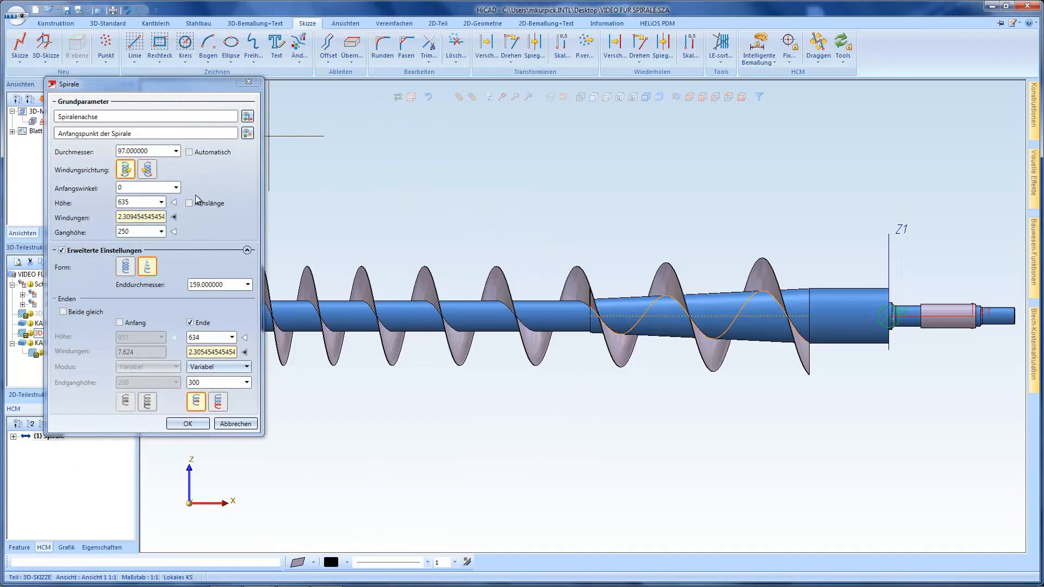
left_click(235, 424)
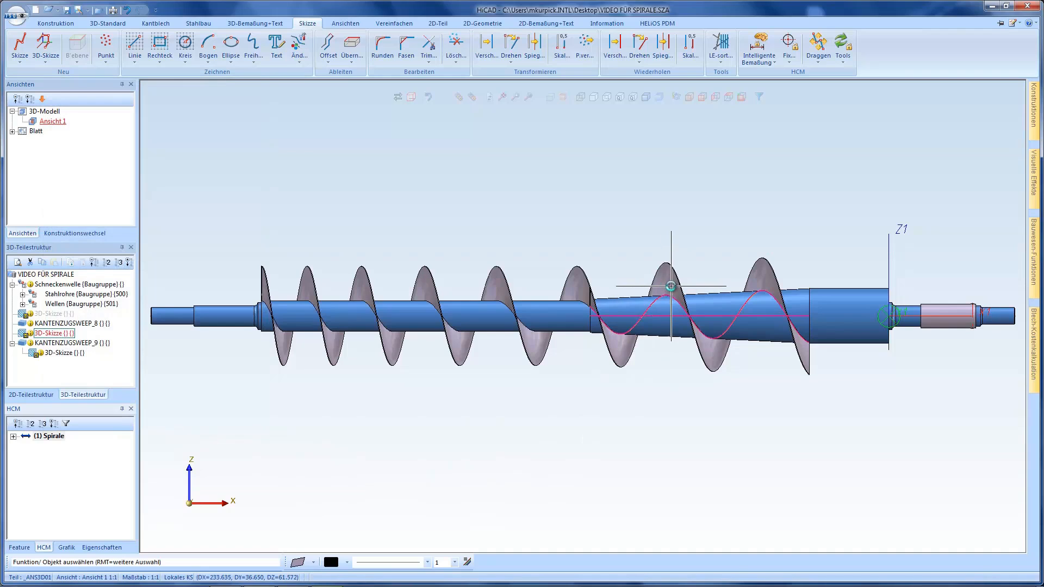
Select the conical flight and bring up the feature history of its Kantenzugsweep
left_click(675, 284)
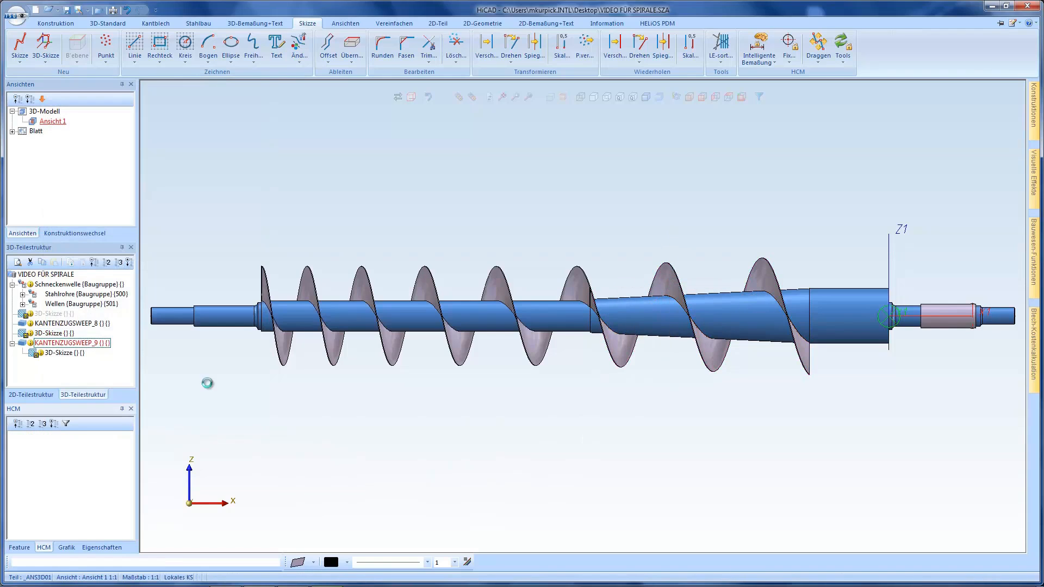
left_click(20, 548)
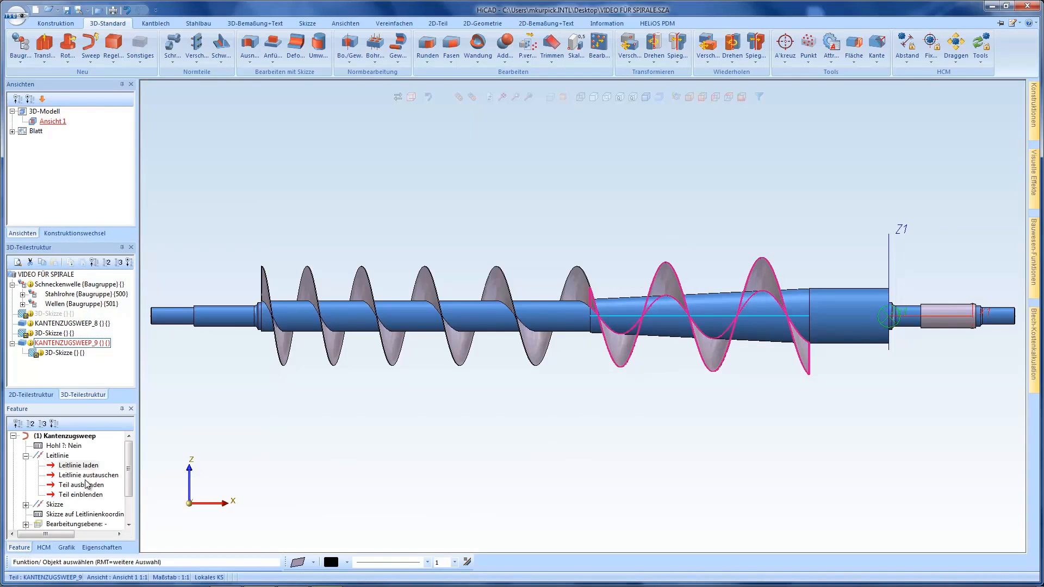